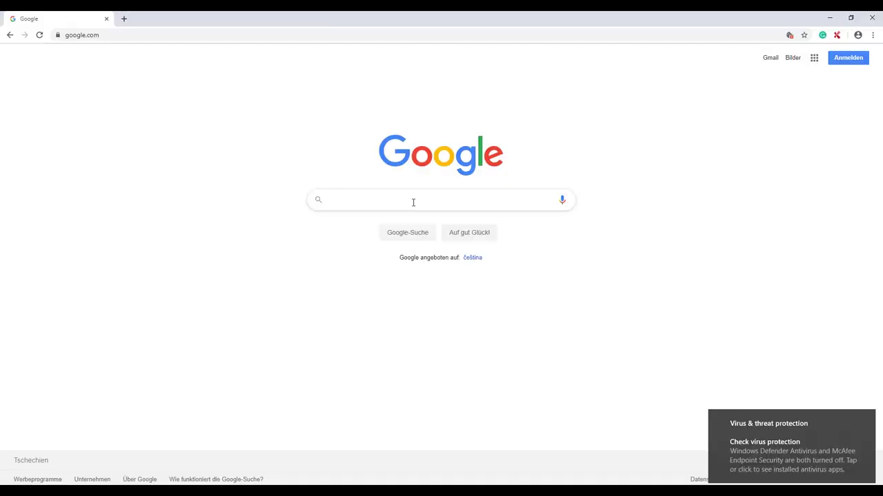
# - Run a Google search for 'uni assist login'
pyautogui.write('uni assist ')
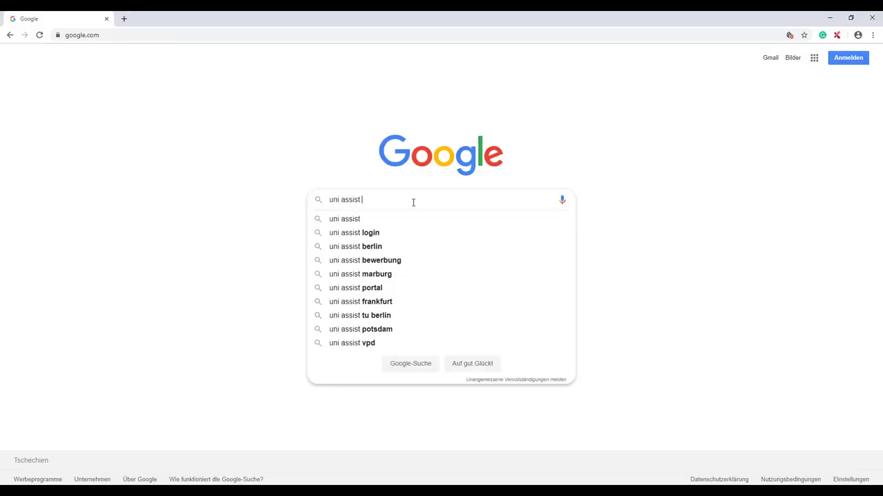
pyautogui.write('login')
pyautogui.press('Return')
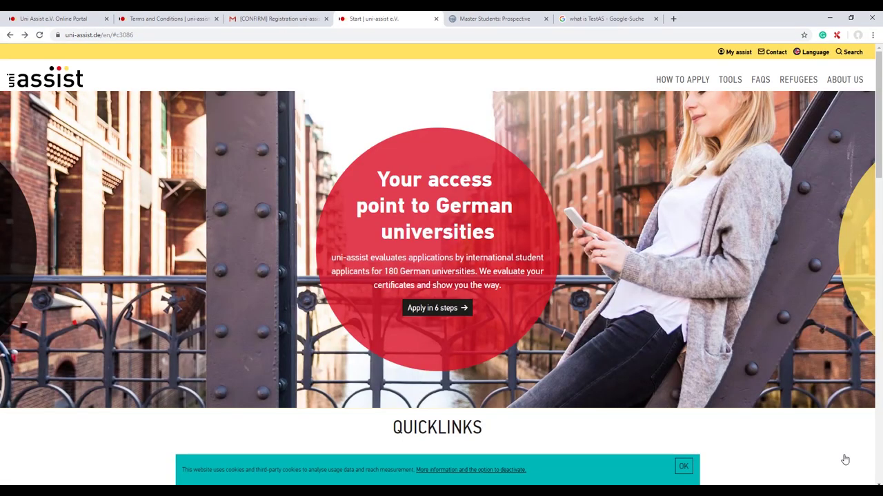
# - Jump to the Apply in 6 steps section and advance through steps 2 to 6
pyautogui.click(449, 310)
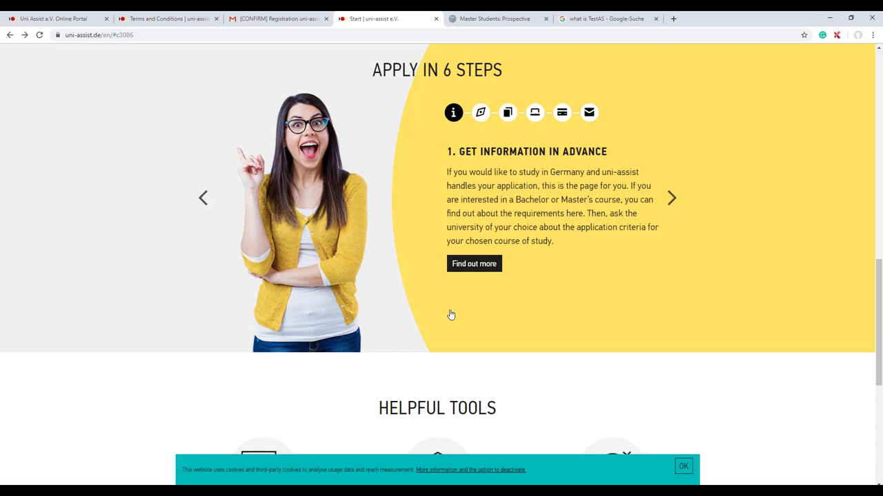
pyautogui.click(672, 199)
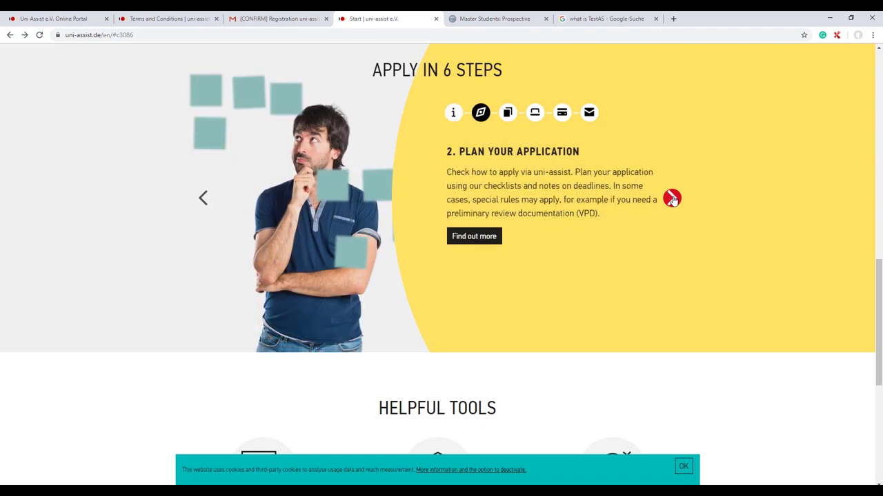
pyautogui.click(672, 199)
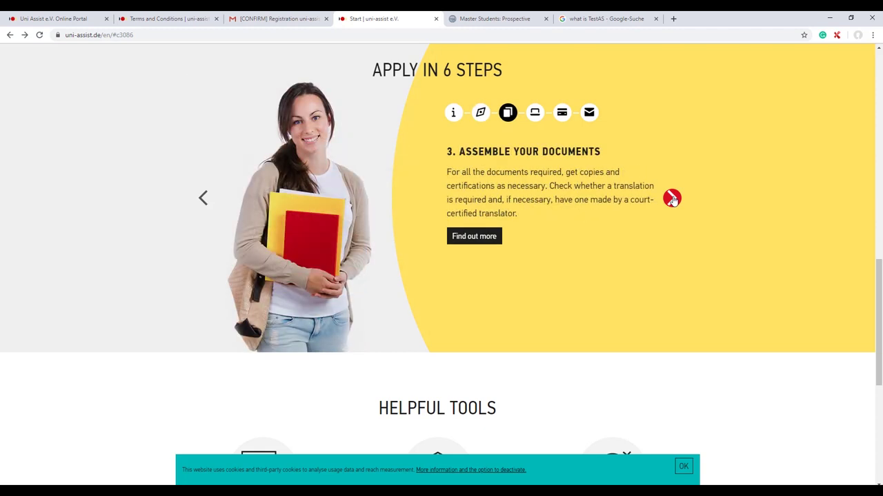
pyautogui.click(673, 199)
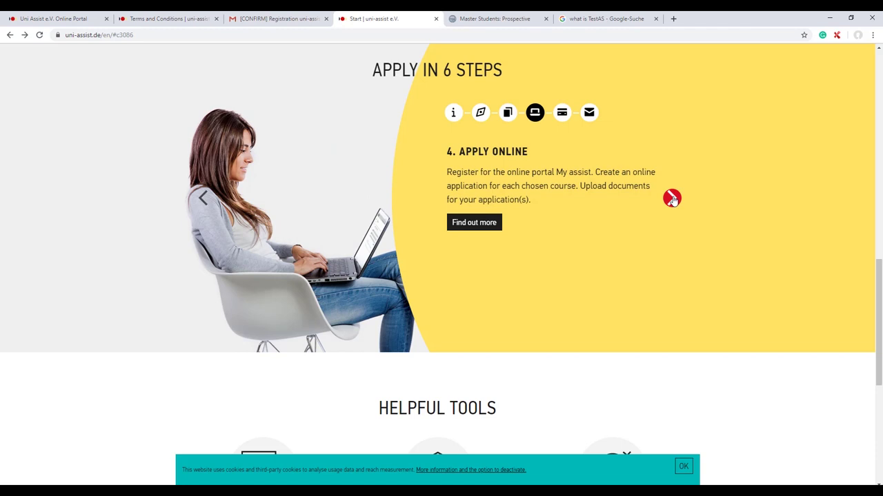
pyautogui.click(672, 199)
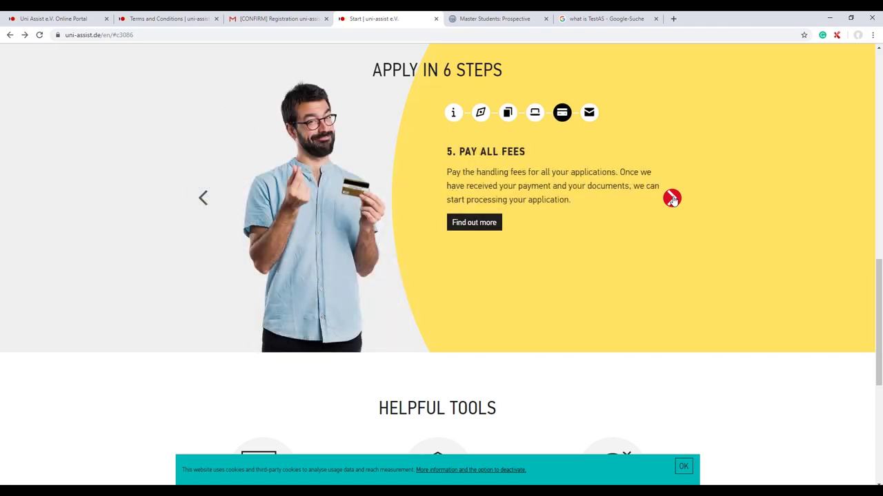
pyautogui.click(672, 200)
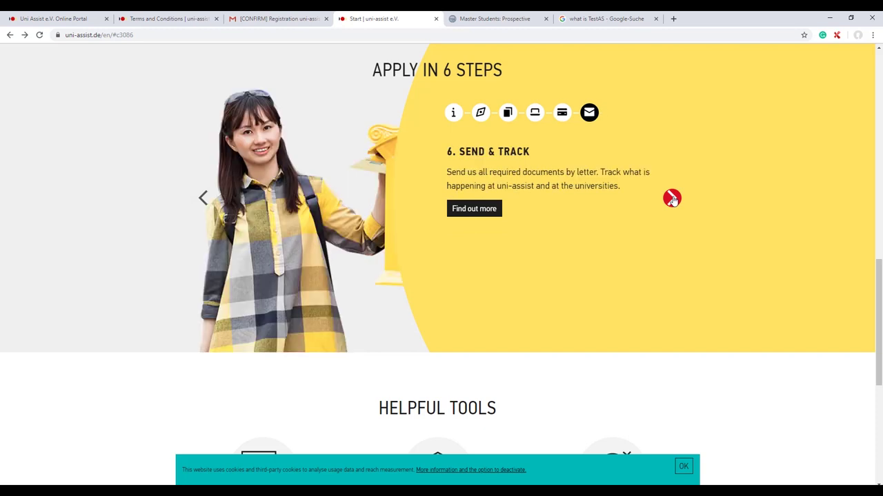
# - Return to steps 1–3 and open the full Assemble your documents page
pyautogui.click(451, 117)
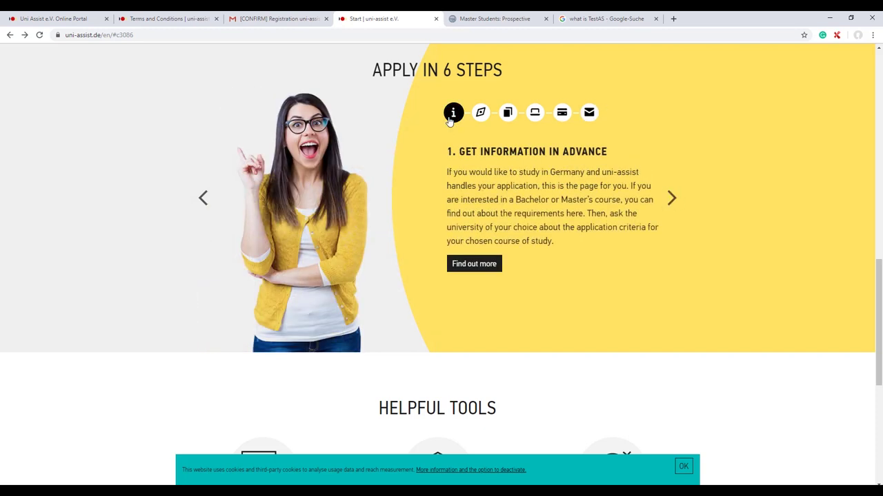
pyautogui.click(481, 116)
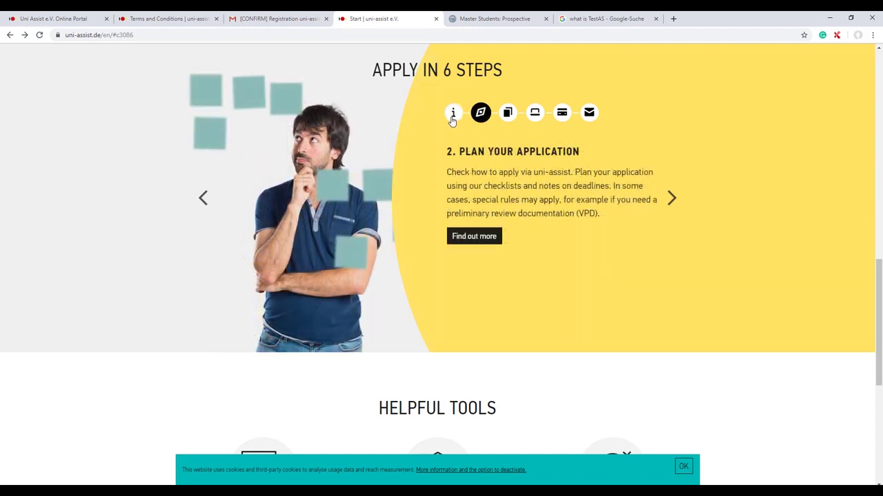
pyautogui.click(507, 113)
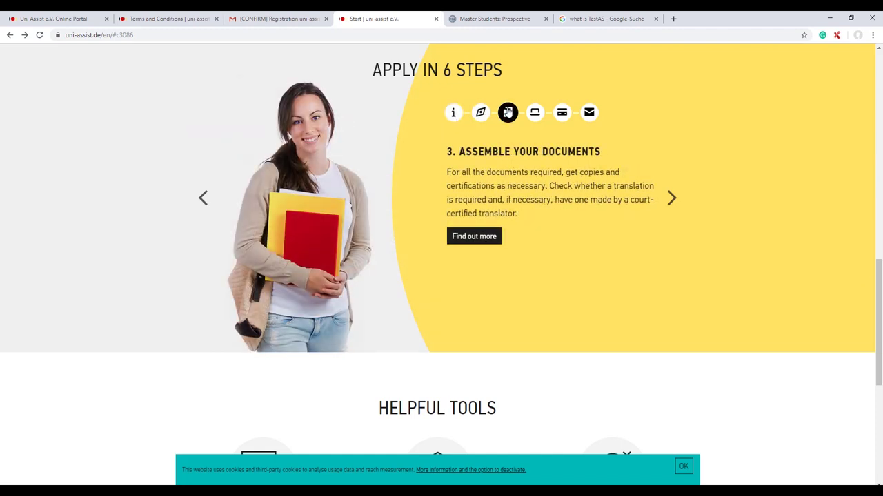
pyautogui.click(473, 236)
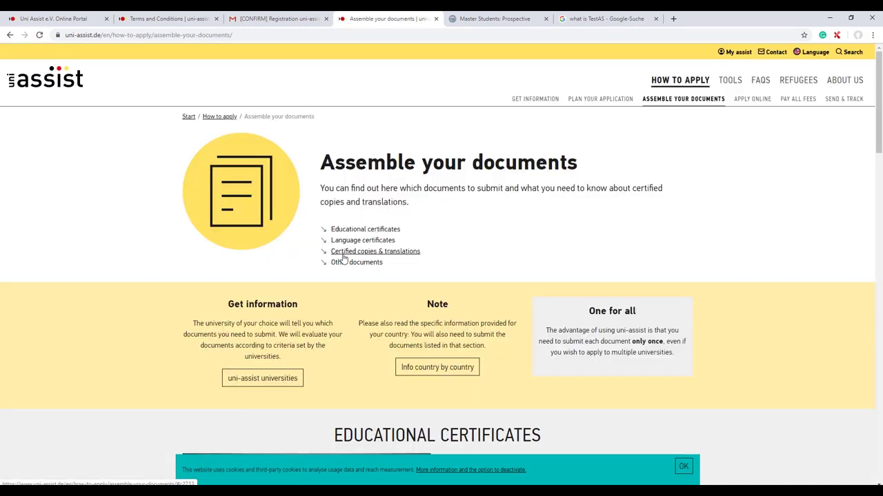
# - Scroll the Assemble your documents page down to its footer
pyautogui.scroll(-7, 344, 272)
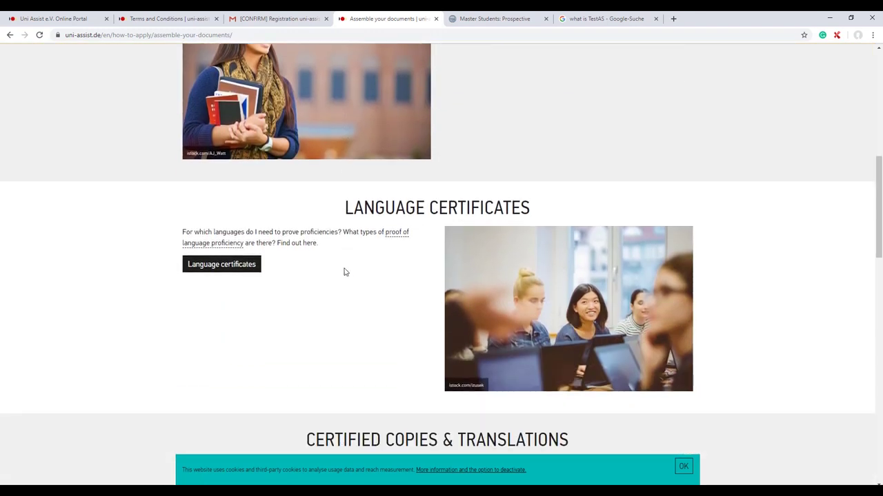
pyautogui.scroll(-6, 344, 271)
pyautogui.scroll(-7, 344, 272)
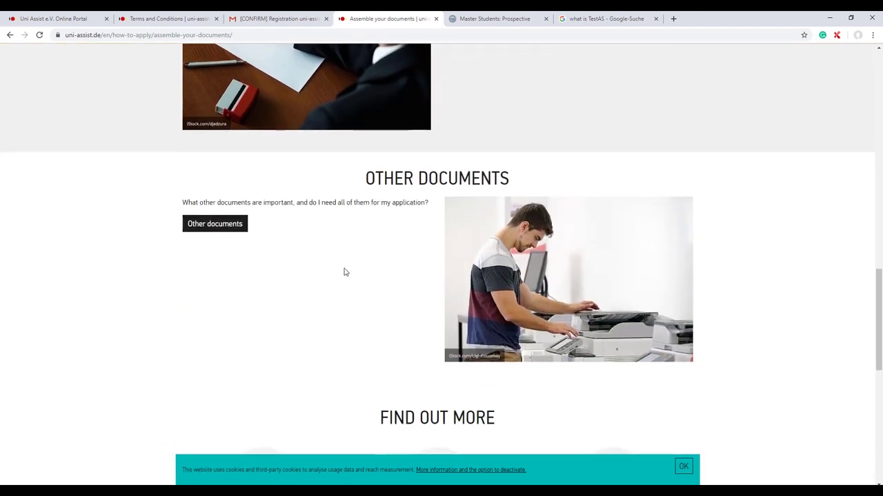
pyautogui.scroll(-1, 345, 272)
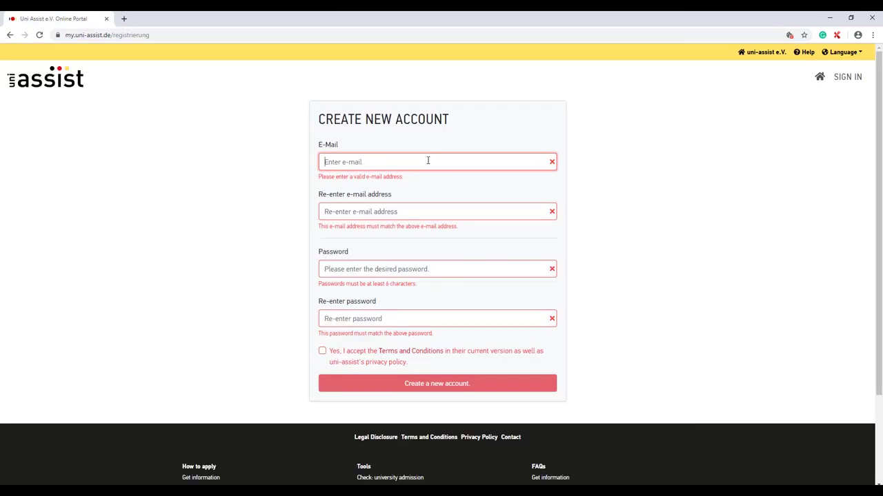
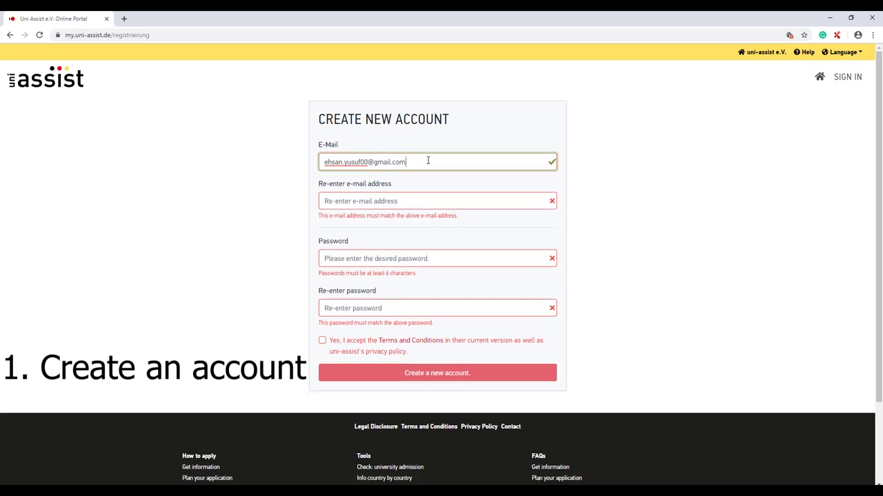
# - Enter and confirm the account e-mail, then set a matching password in both password fields
pyautogui.click(411, 198)
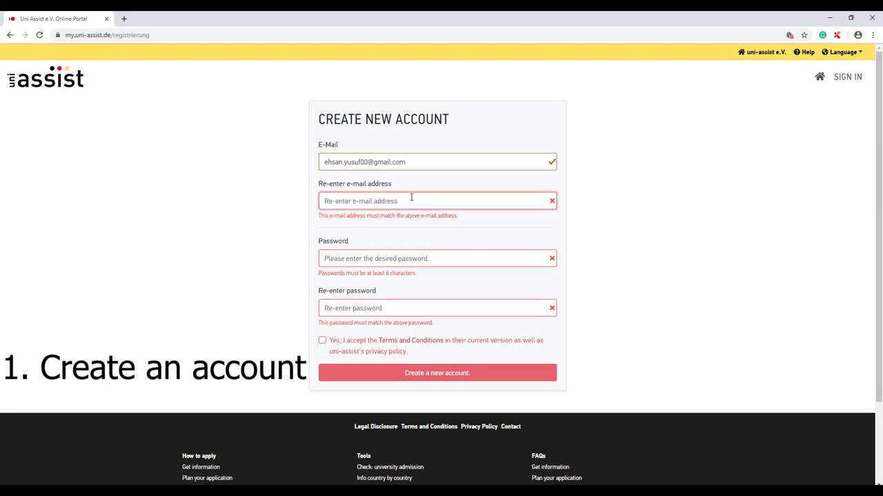
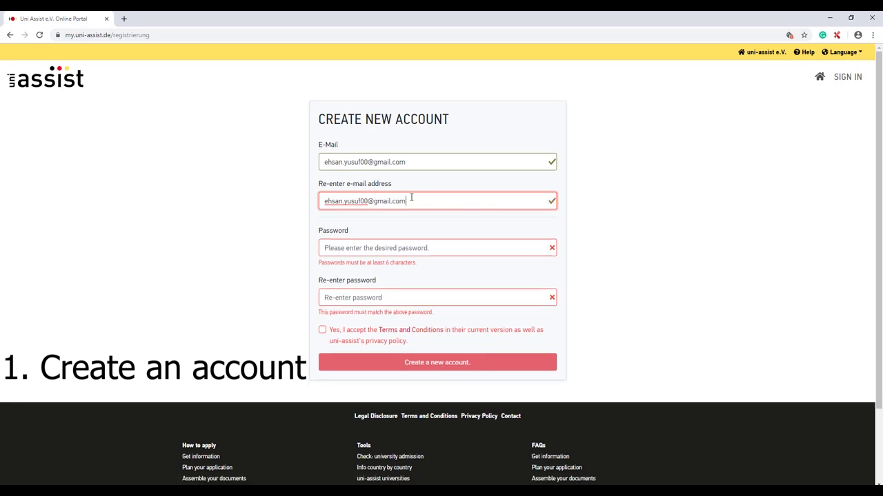
pyautogui.click(372, 252)
pyautogui.write('••••••')
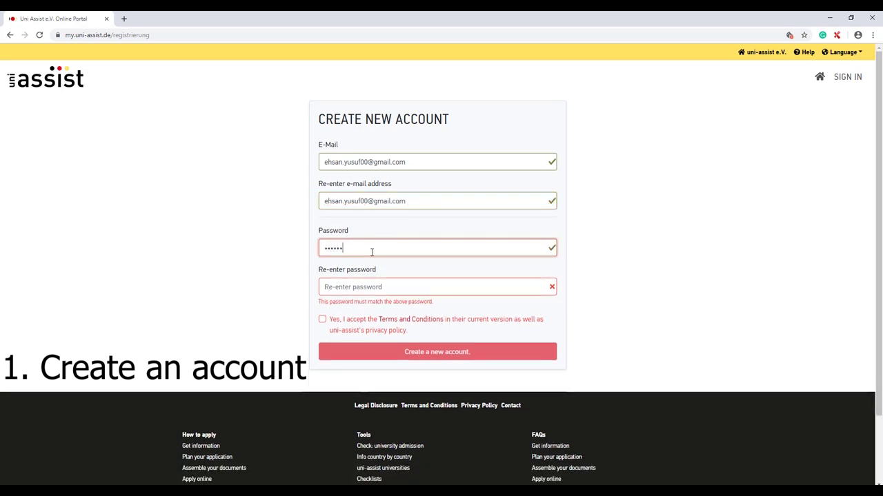
pyautogui.click(358, 282)
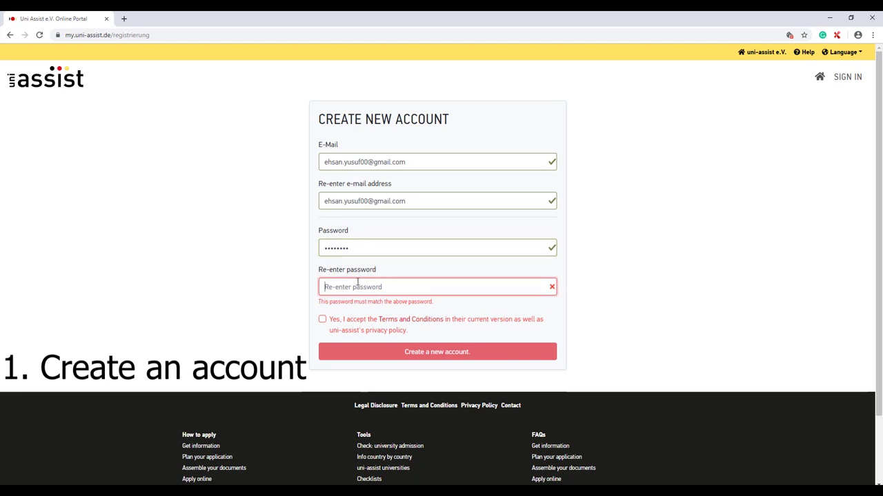
pyautogui.write('••••••••')
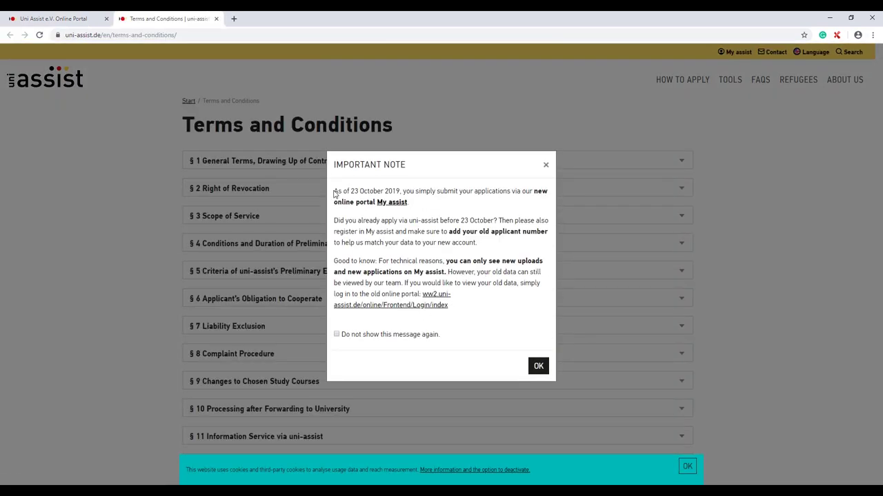
# - Review the Important Note, then return to the account creation form
pyautogui.moveTo(333, 190); pyautogui.dragTo(455, 309)
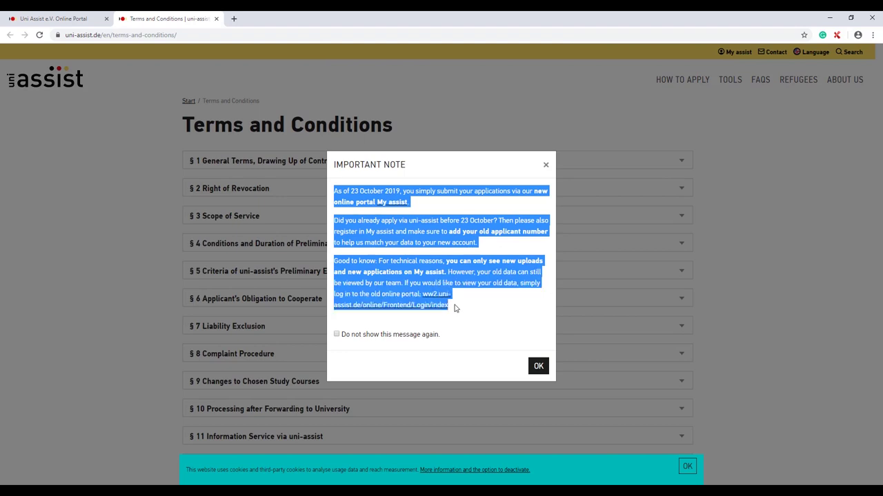
pyautogui.click(448, 215)
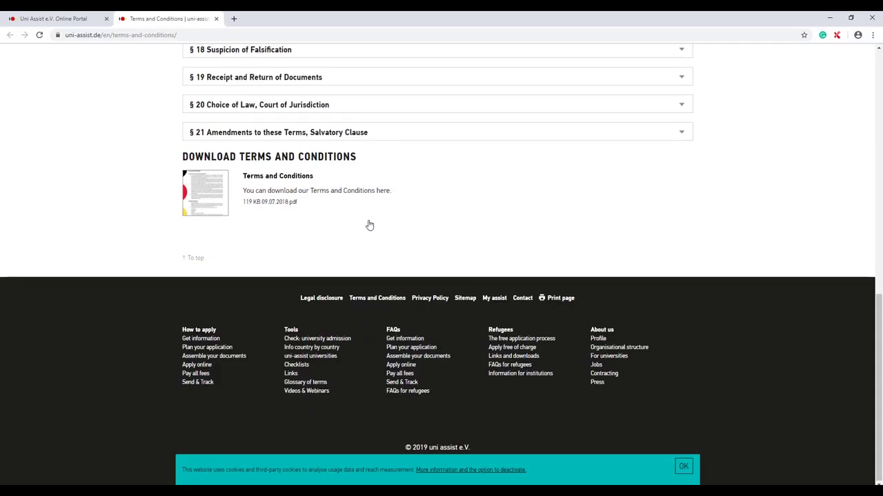
pyautogui.scroll(10, 369, 224)
pyautogui.click(69, 16)
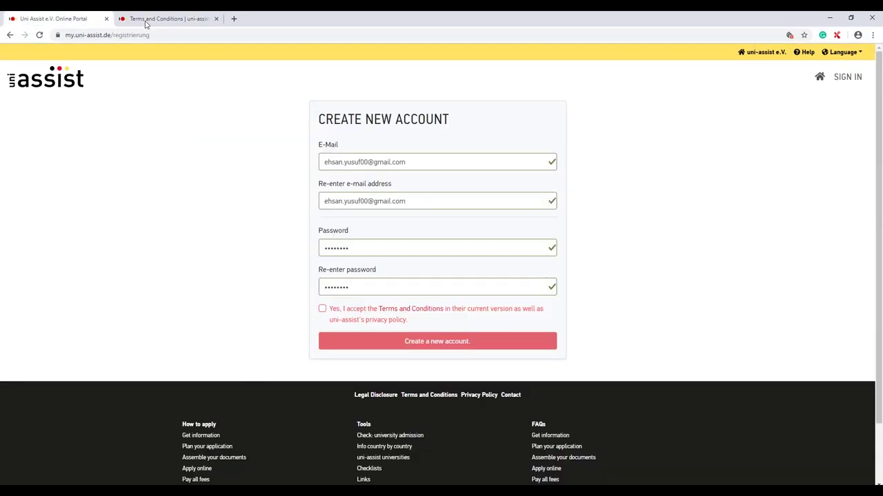
# - Accept the Terms and Conditions, create the account, and go to sign-in
pyautogui.click(322, 309)
pyautogui.click(372, 341)
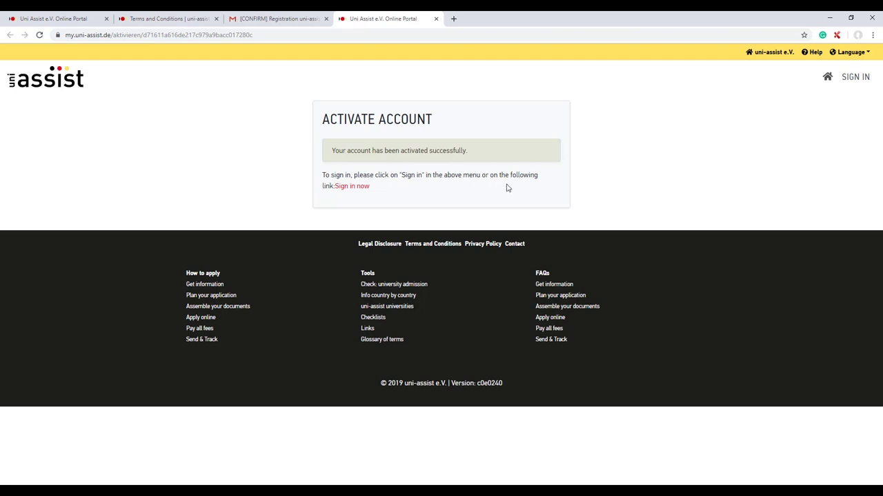
pyautogui.click(351, 188)
# - Fill the Sign In form with the account e-mail and password
pyautogui.click(397, 167)
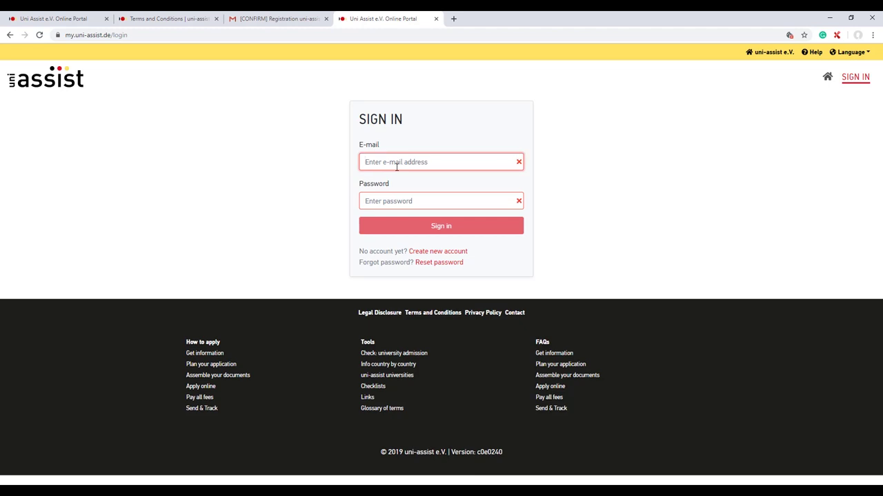
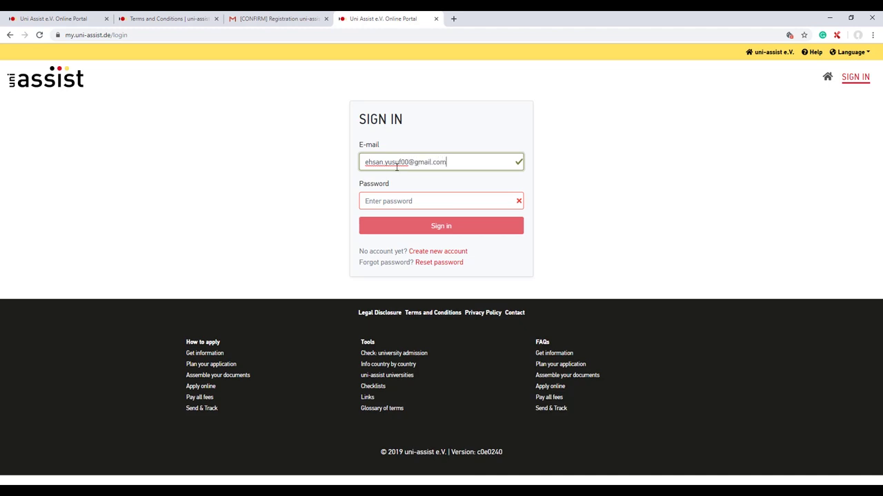
pyautogui.click(411, 202)
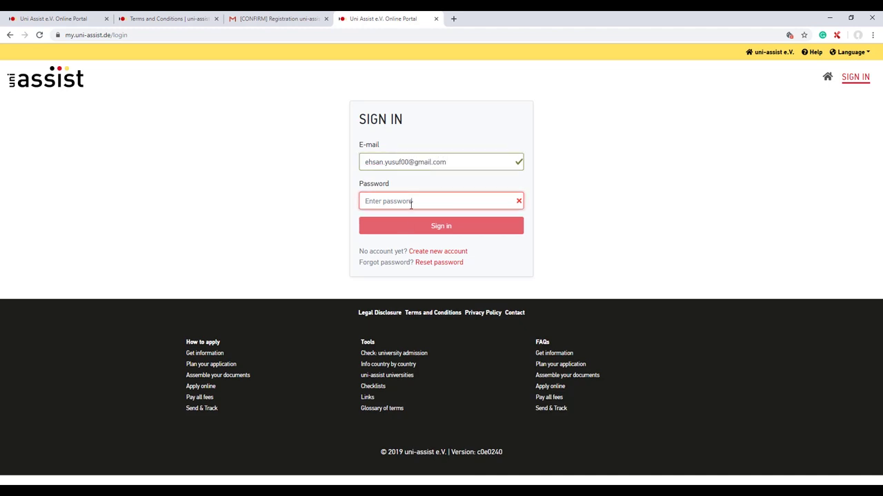
pyautogui.write('••••')
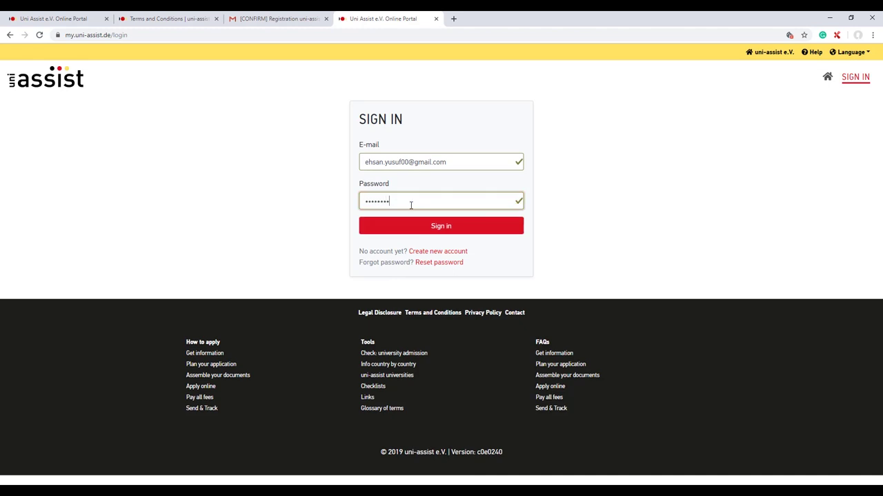
# - Log in, choose Male as gender, and enter the applicant's first name and surname
pyautogui.click(418, 226)
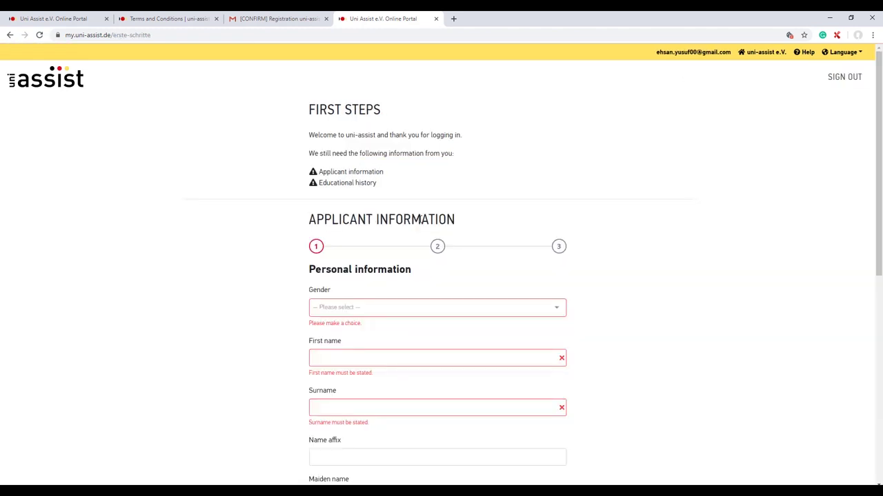
pyautogui.click(354, 307)
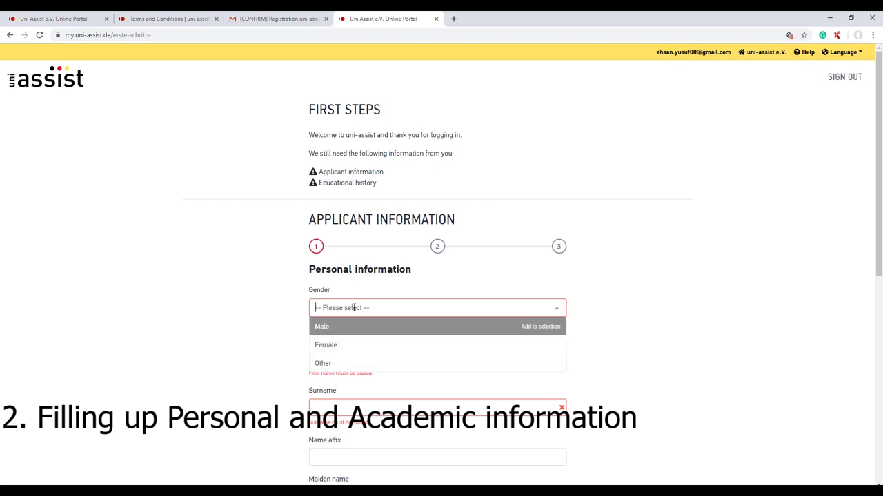
pyautogui.click(348, 327)
pyautogui.scroll(-1, 340, 329)
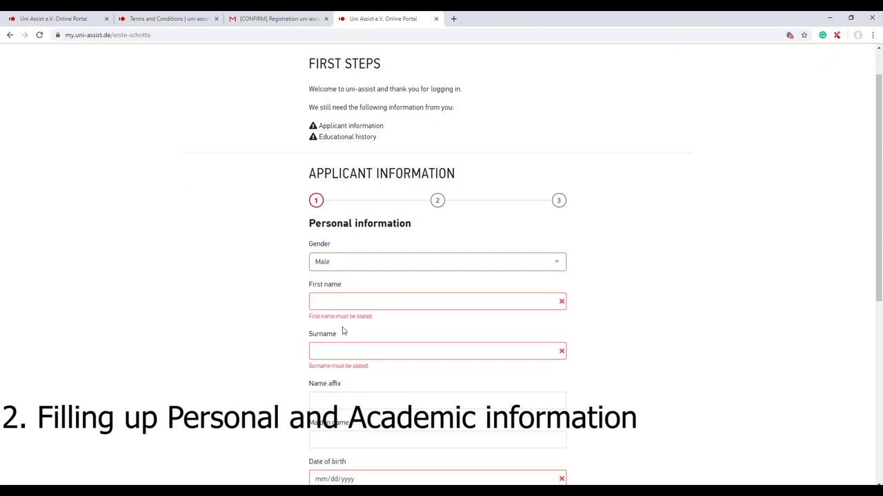
pyautogui.click(342, 301)
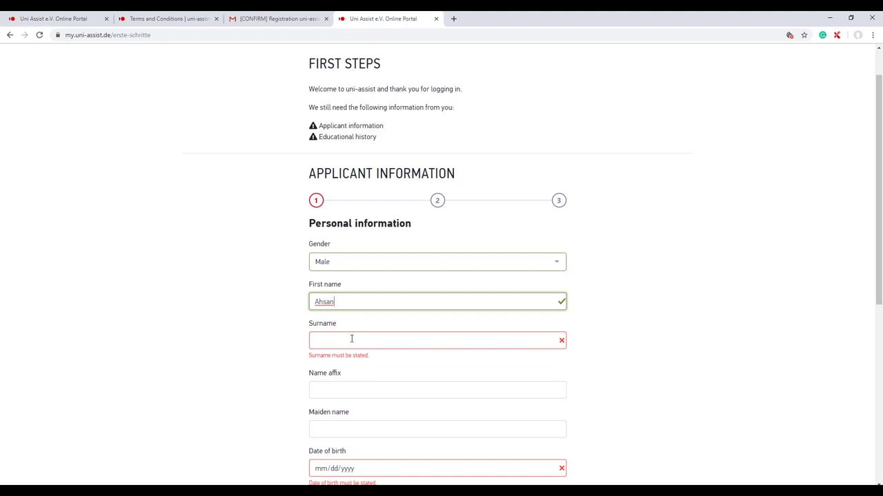
pyautogui.click(351, 339)
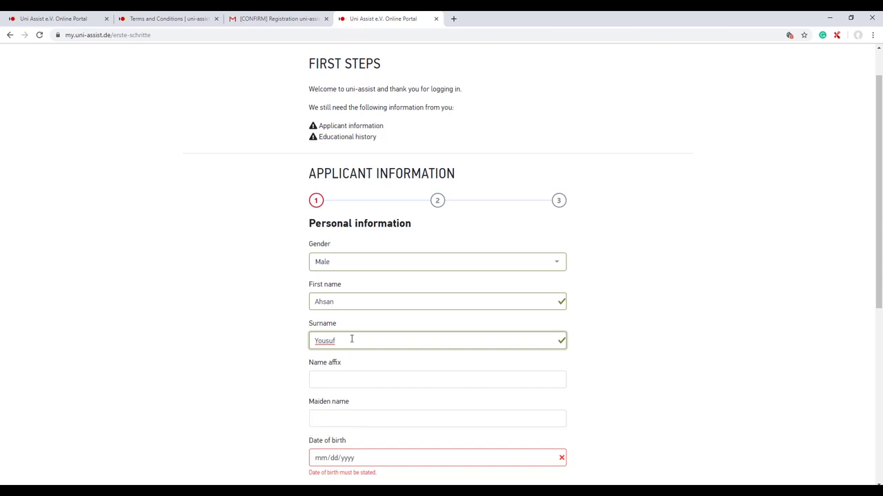
# - Enter date and place of birth, pick Pakistan as nationality, and continue to contact information
pyautogui.scroll(-3, 351, 339)
pyautogui.click(359, 276)
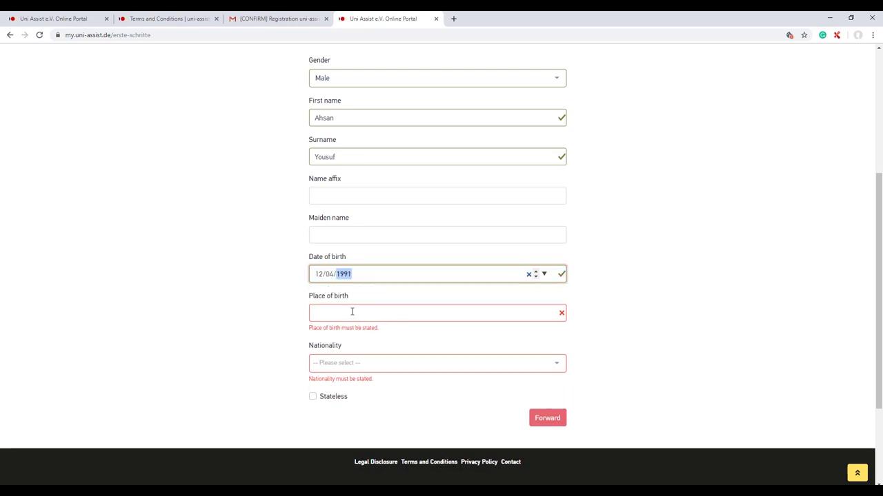
pyautogui.click(351, 312)
pyautogui.write('Karachi')
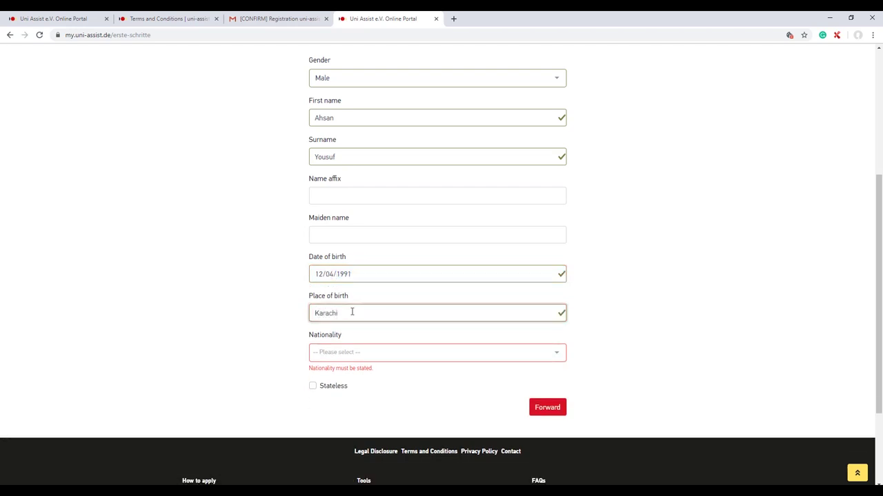
pyautogui.scroll(-1, 348, 317)
pyautogui.click(346, 307)
pyautogui.write('Pakis')
pyautogui.click(348, 325)
pyautogui.click(540, 355)
pyautogui.scroll(1, 384, 172)
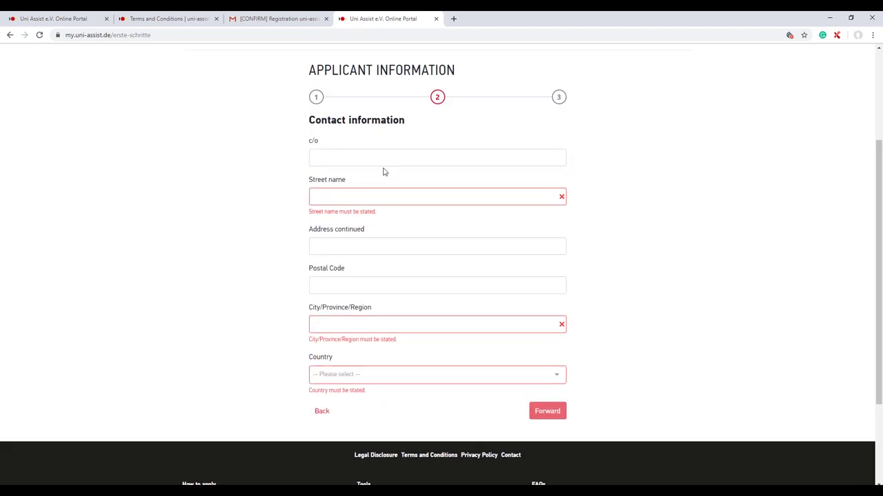
# - Enter the applicant's street, postal code and city, choose Pakistan as country, and continue
pyautogui.click(381, 196)
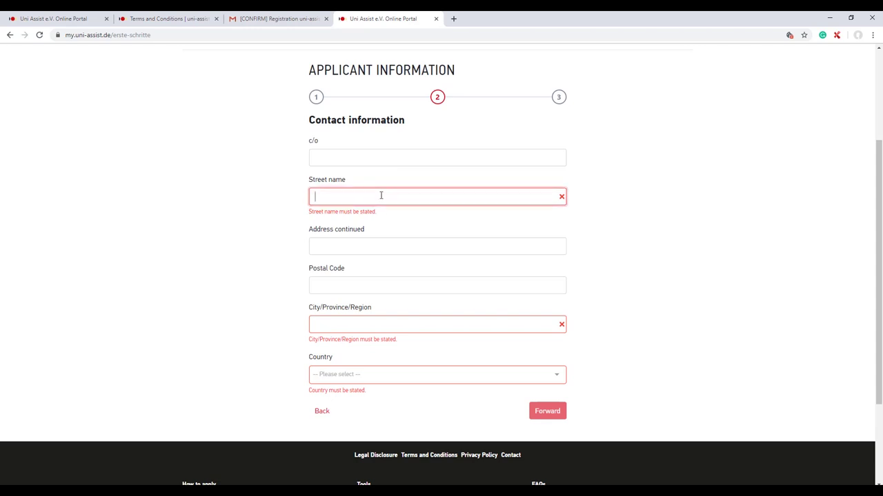
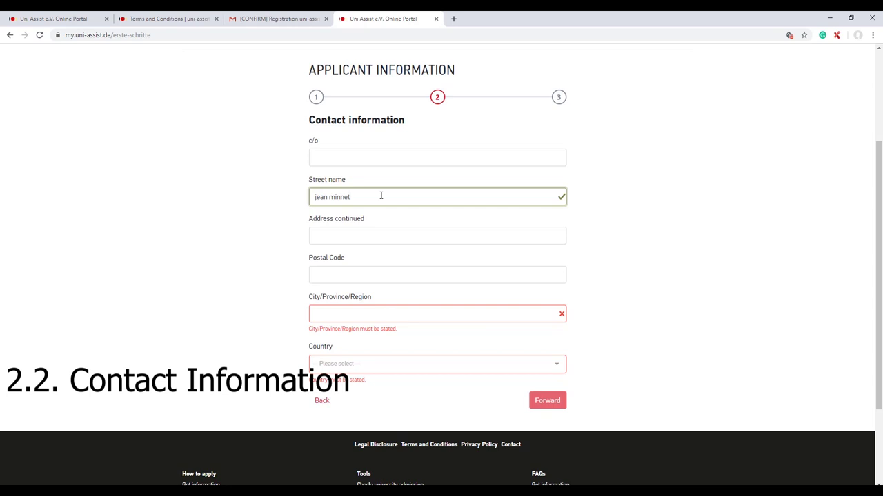
pyautogui.scroll(-1, 303, 282)
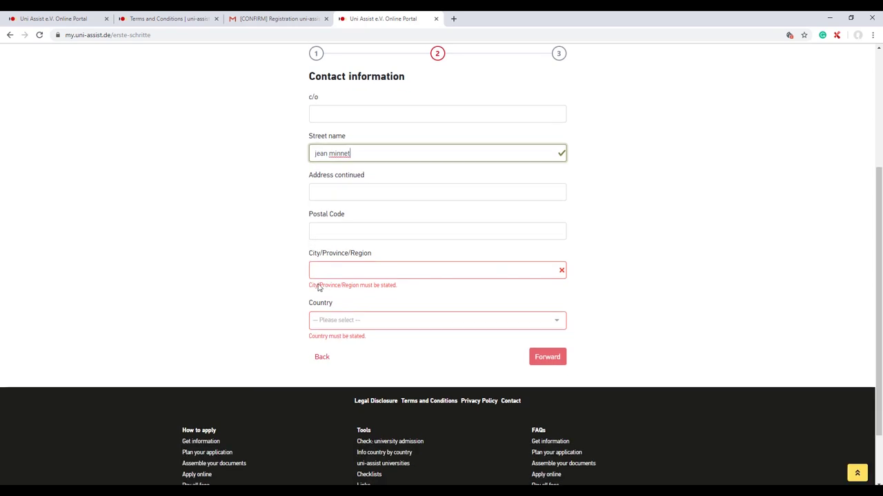
pyautogui.click(324, 229)
pyautogui.write('1234')
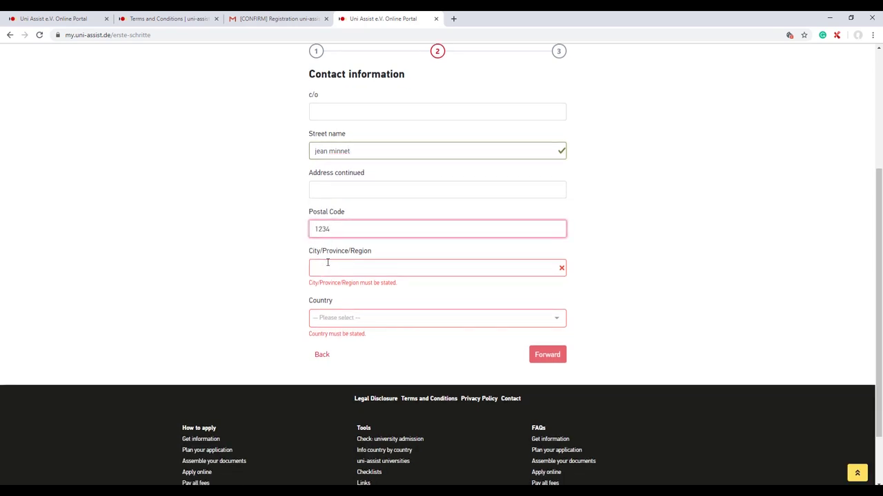
pyautogui.click(328, 262)
pyautogui.write('karachi')
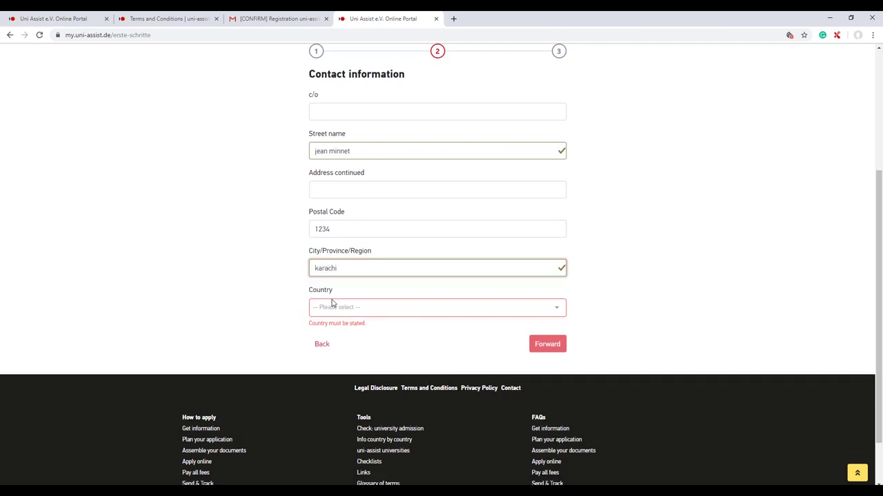
pyautogui.click(333, 305)
pyautogui.write('paki')
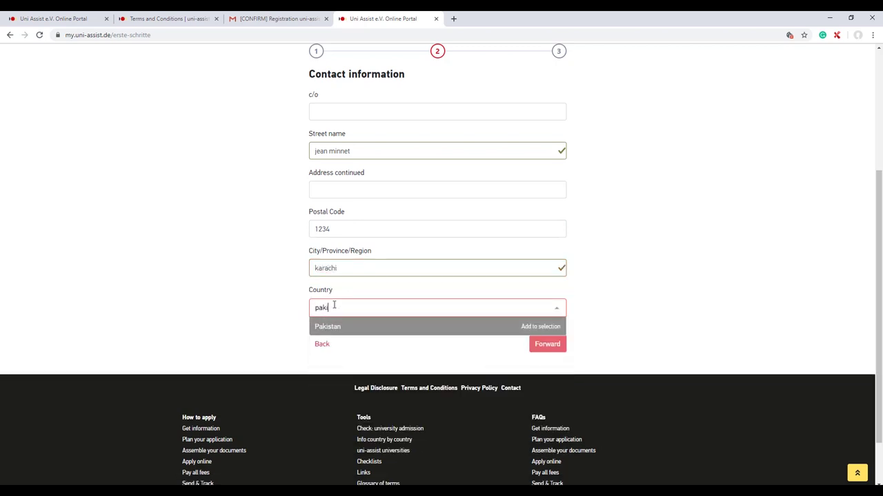
pyautogui.click(337, 326)
pyautogui.click(545, 335)
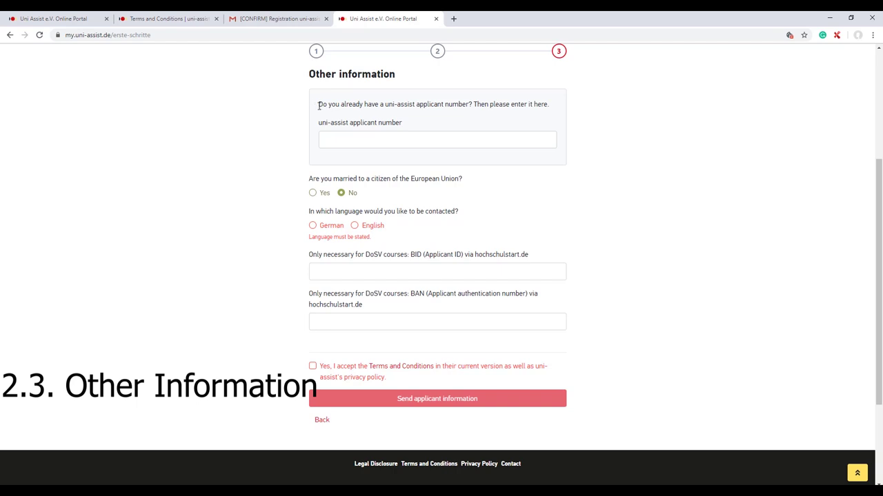
# - Read the applicant number question and focus its input field
pyautogui.moveTo(319, 104); pyautogui.dragTo(535, 165)
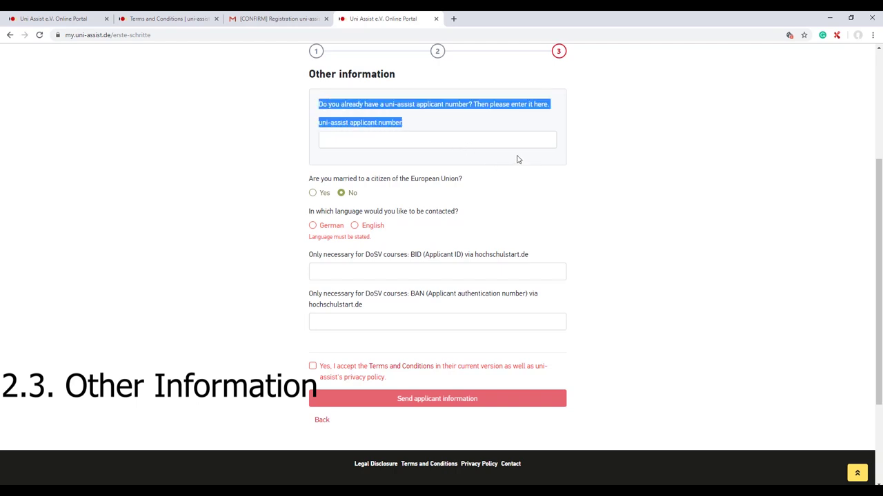
pyautogui.click(517, 159)
pyautogui.click(435, 142)
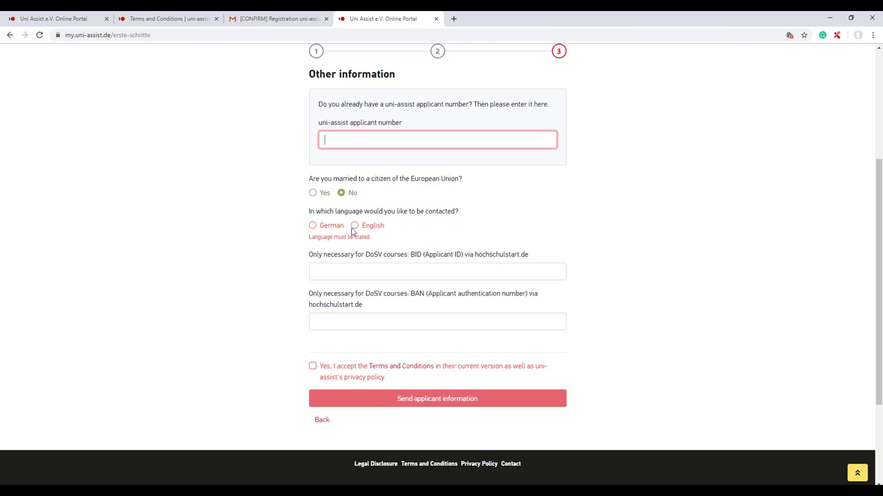
# - Choose English as contact language, accept the terms, and send the applicant information
pyautogui.click(355, 225)
pyautogui.scroll(-1, 331, 207)
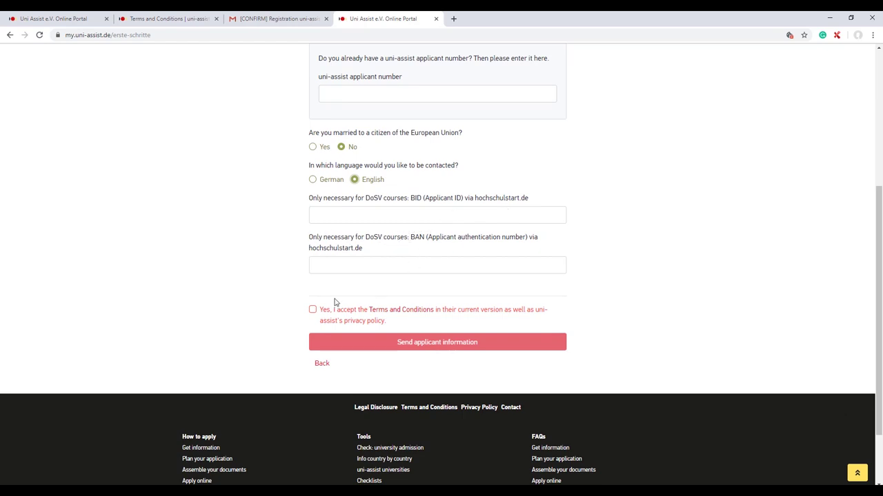
pyautogui.click(312, 310)
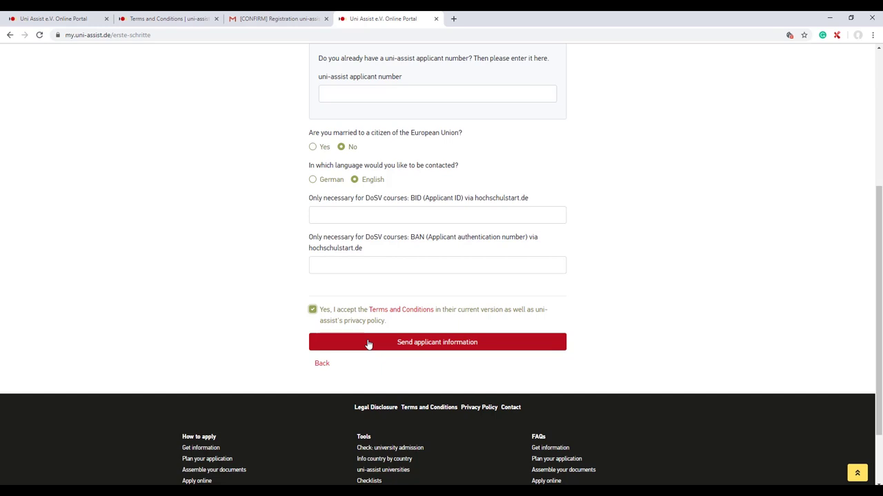
pyautogui.click(368, 342)
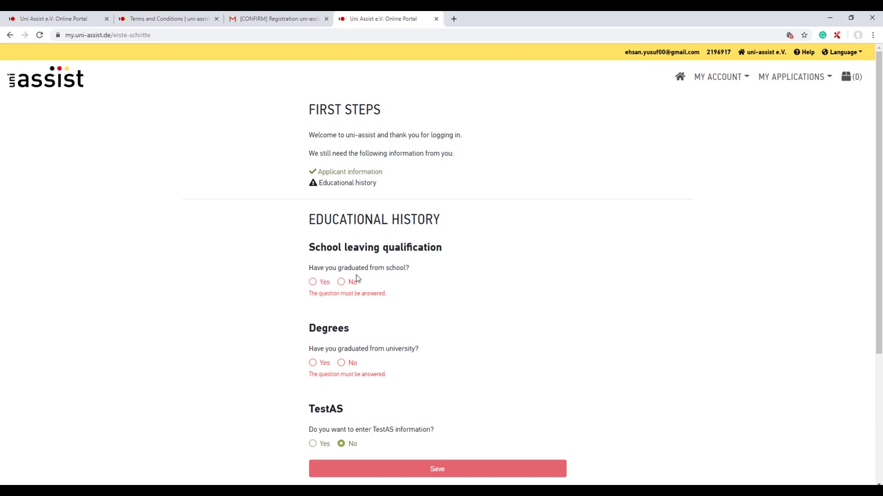
# - Answer Yes to school graduation and select Pakistan as the school country
pyautogui.click(313, 282)
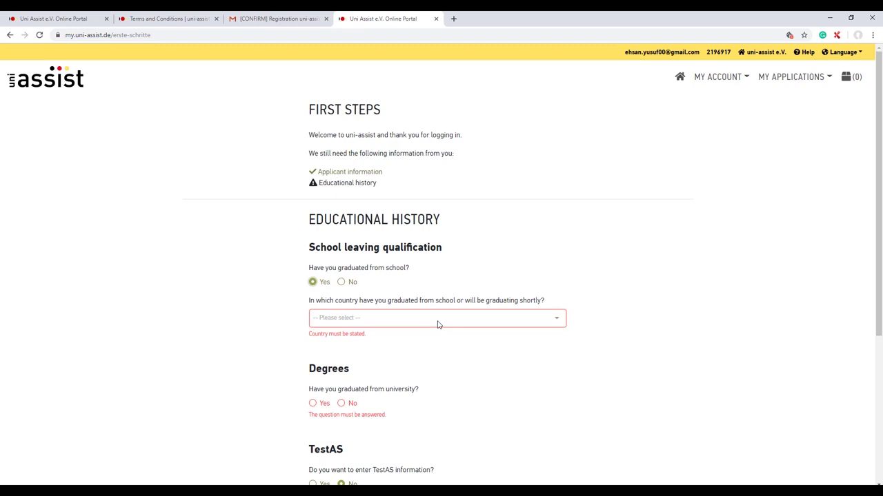
pyautogui.scroll(-1, 437, 324)
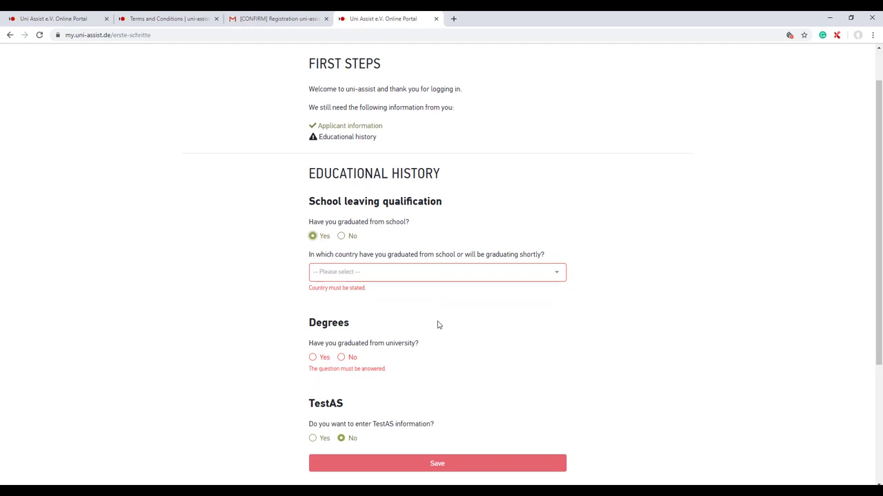
pyautogui.click(437, 276)
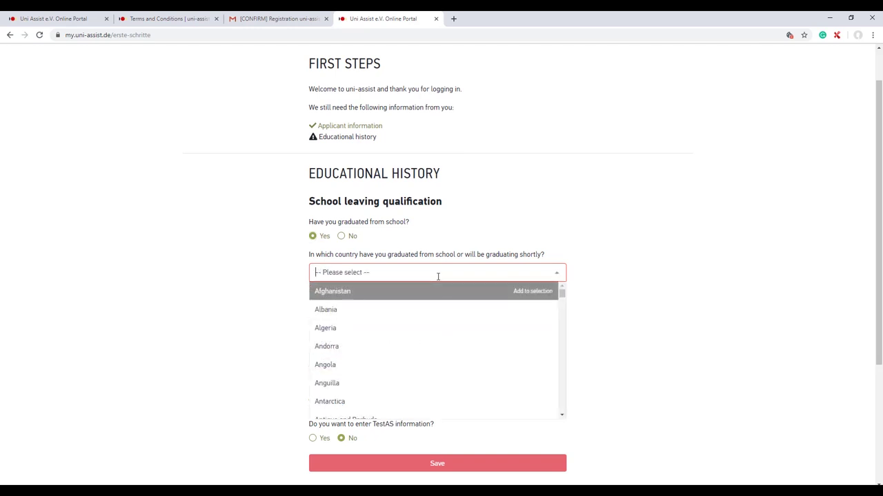
pyautogui.write('pak')
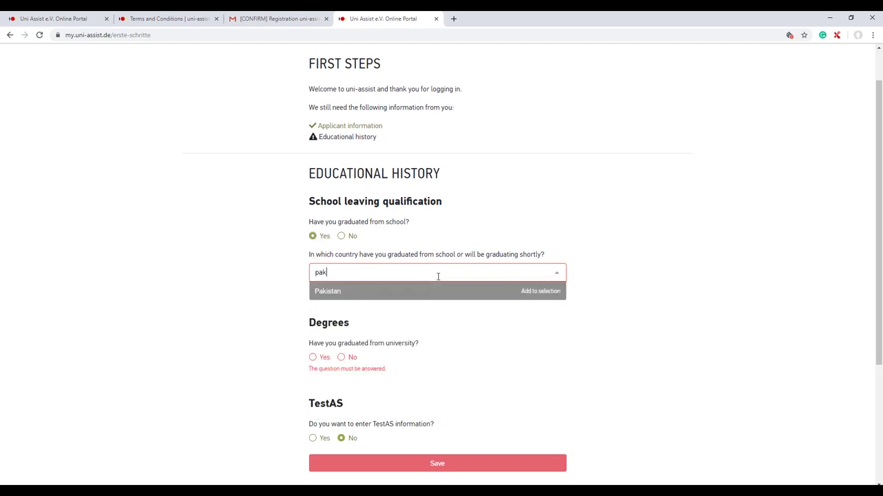
pyautogui.click(441, 291)
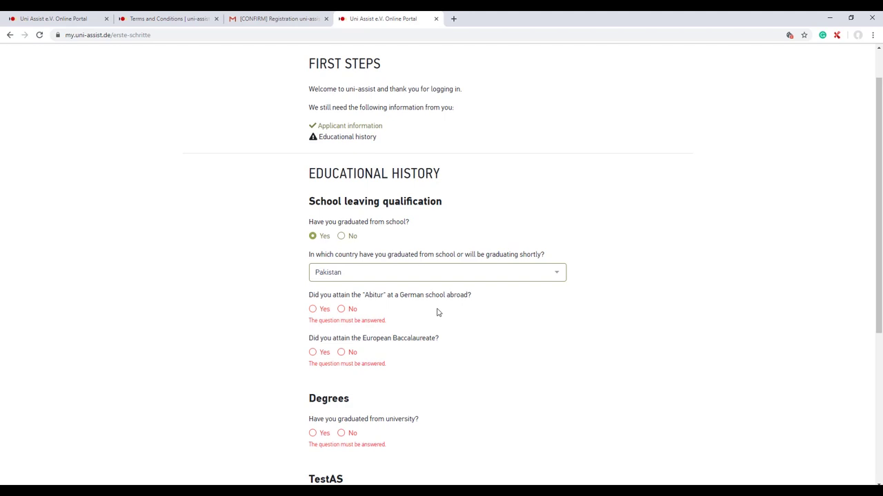
# - Answer No to the Abitur, European Baccalaureate and Feststellungsprüfung questions
pyautogui.click(341, 309)
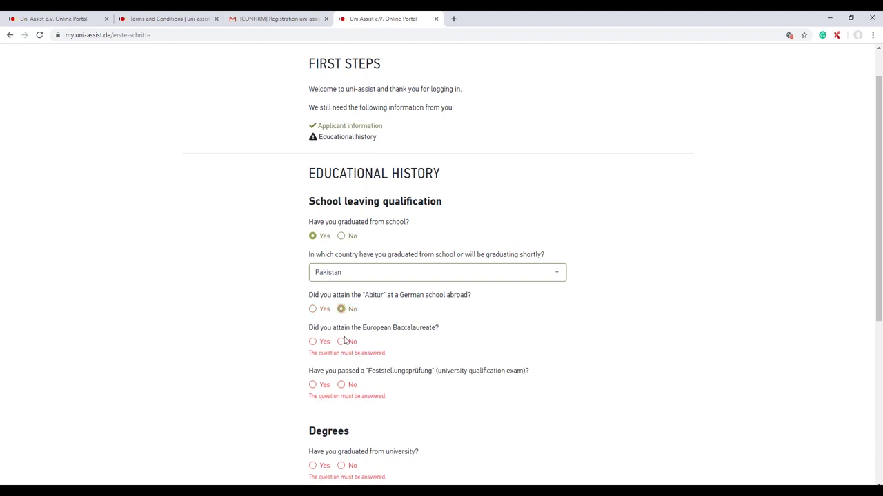
pyautogui.click(343, 342)
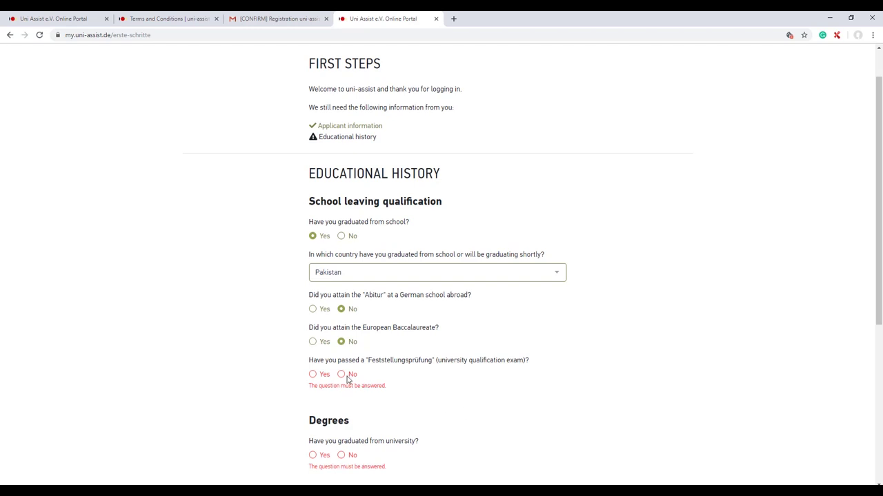
pyautogui.click(342, 375)
pyautogui.scroll(-2, 422, 404)
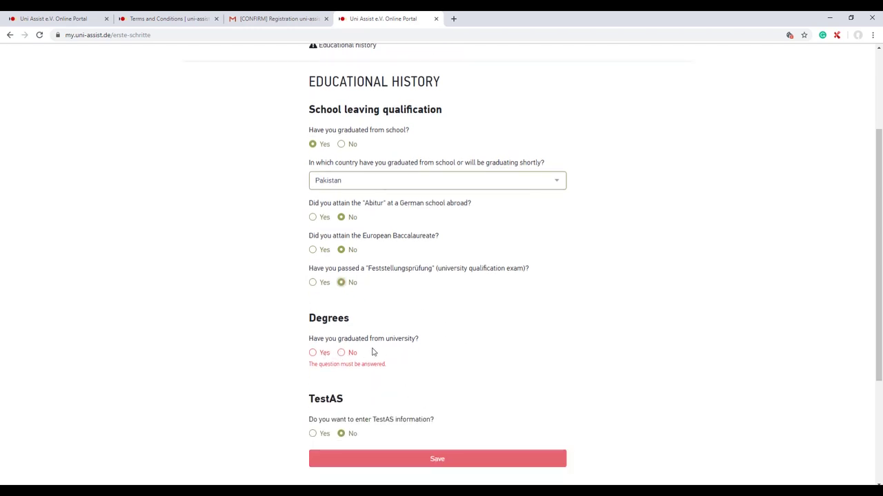
# - Confirm a university degree was obtained and set the degree country to Pakistan
pyautogui.click(312, 353)
pyautogui.scroll(-1, 317, 360)
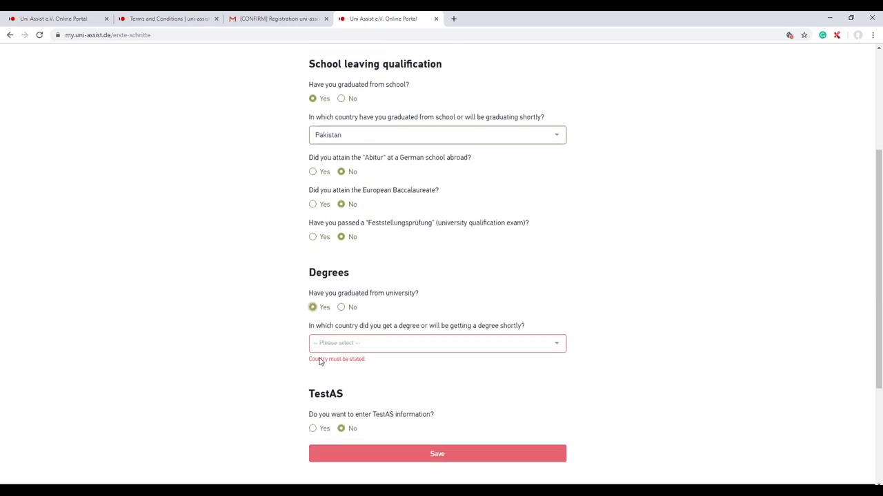
pyautogui.click(365, 344)
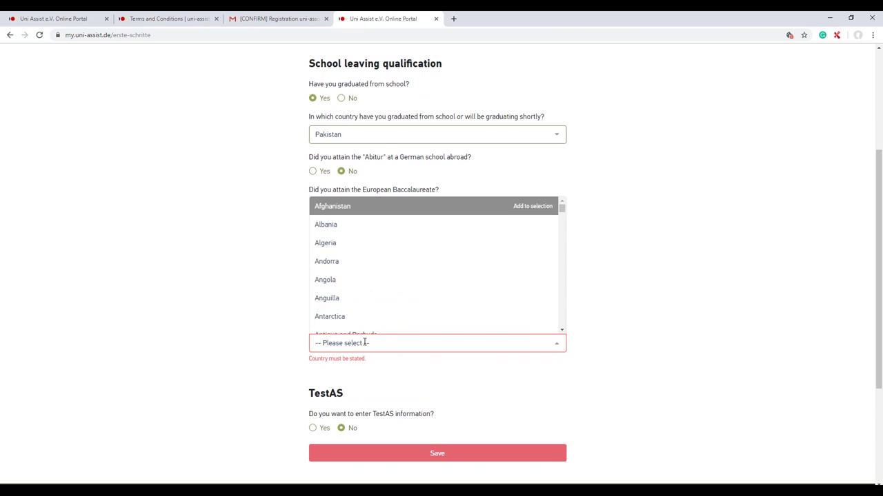
pyautogui.write('pakisatn')
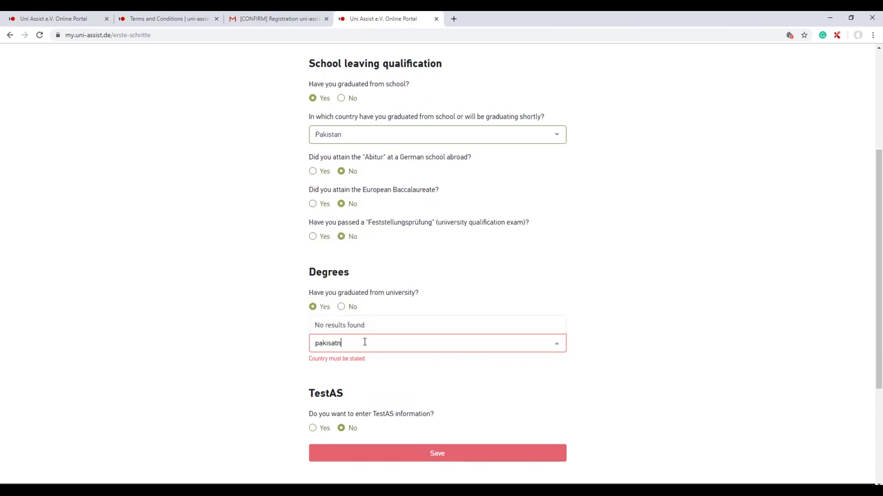
pyautogui.press('BackSpace')
pyautogui.press('BackSpace')
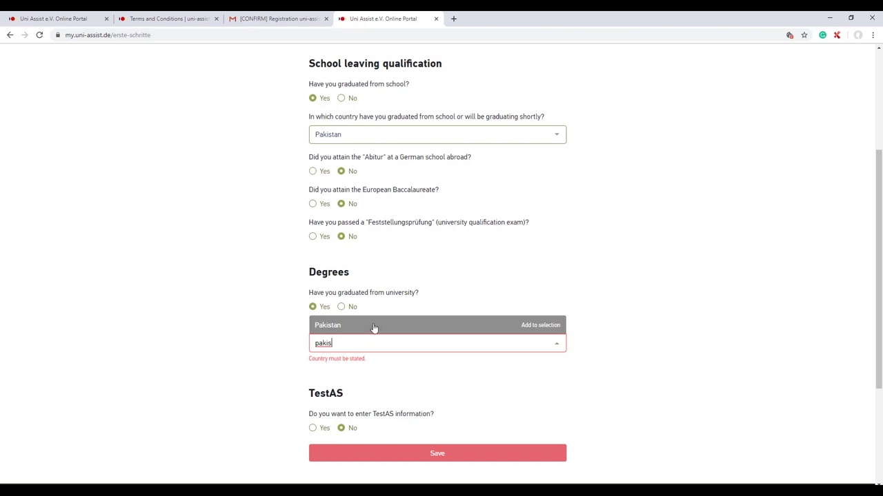
pyautogui.click(374, 328)
# - Answer No to TestAS information and save the educational history
pyautogui.scroll(-1, 373, 328)
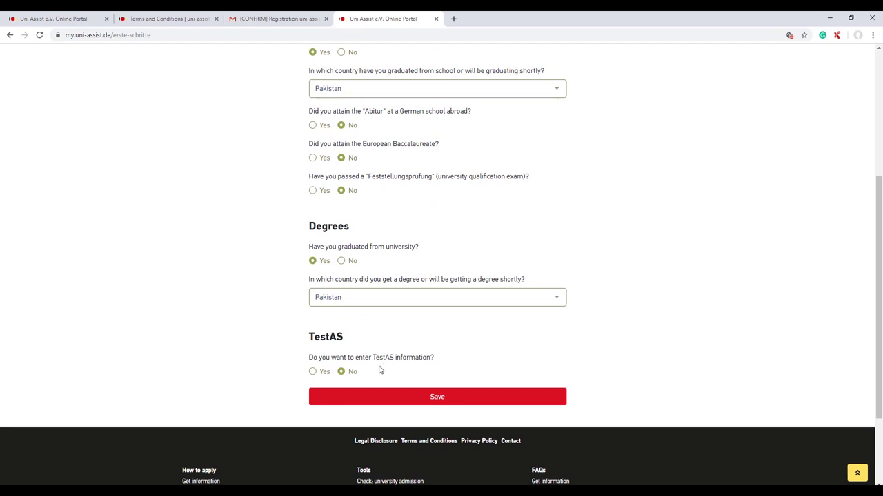
pyautogui.click(313, 372)
pyautogui.scroll(-2, 368, 386)
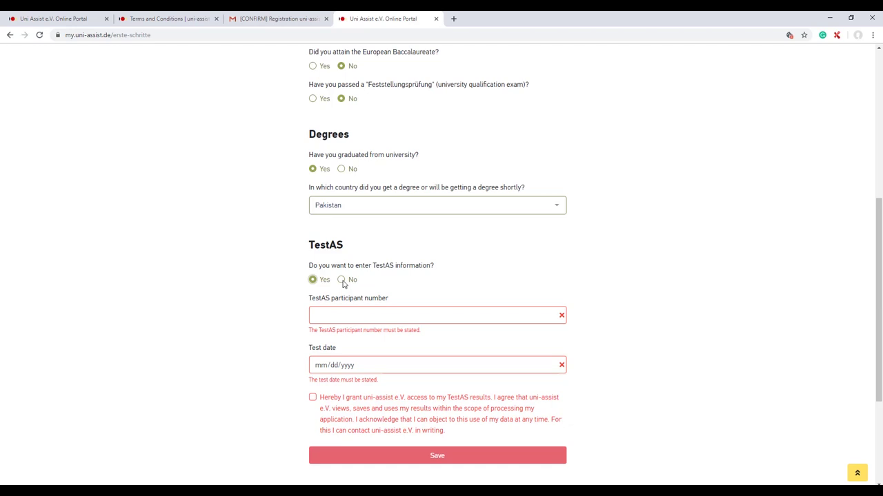
pyautogui.click(342, 280)
pyautogui.click(358, 308)
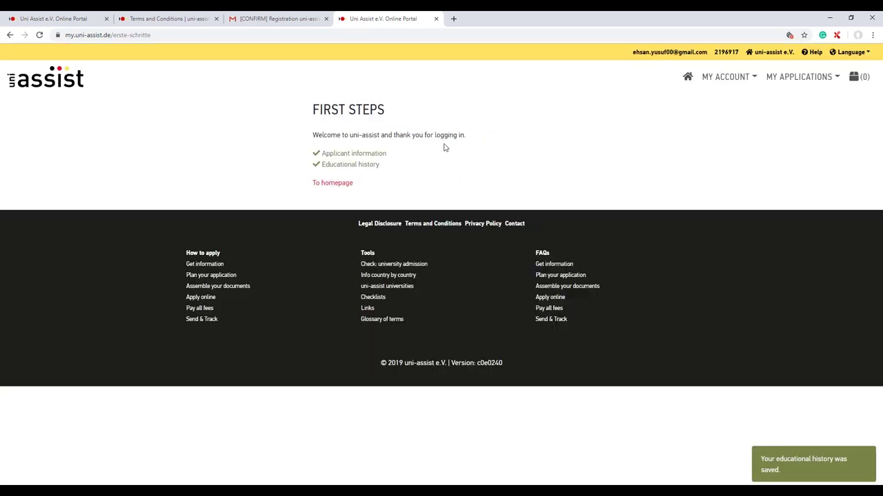
# - Open the saved educational history, then the application overview, then the Documents upload page
pyautogui.click(353, 164)
pyautogui.click(776, 81)
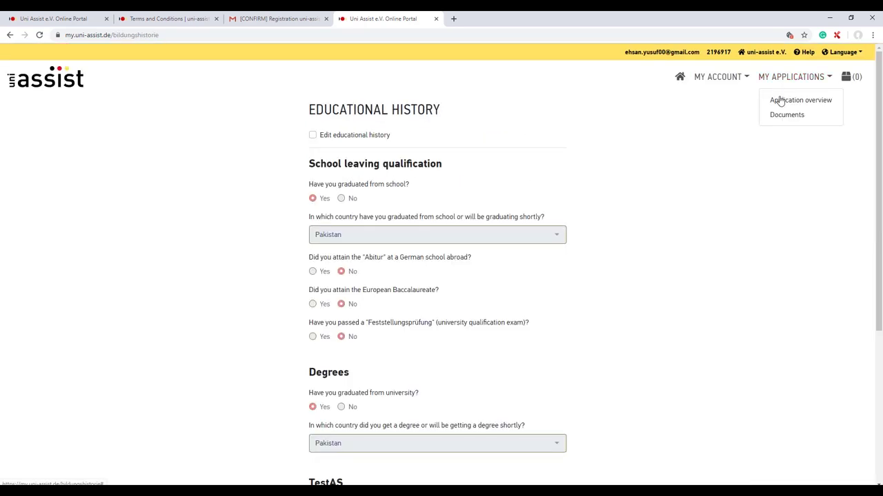
pyautogui.click(779, 102)
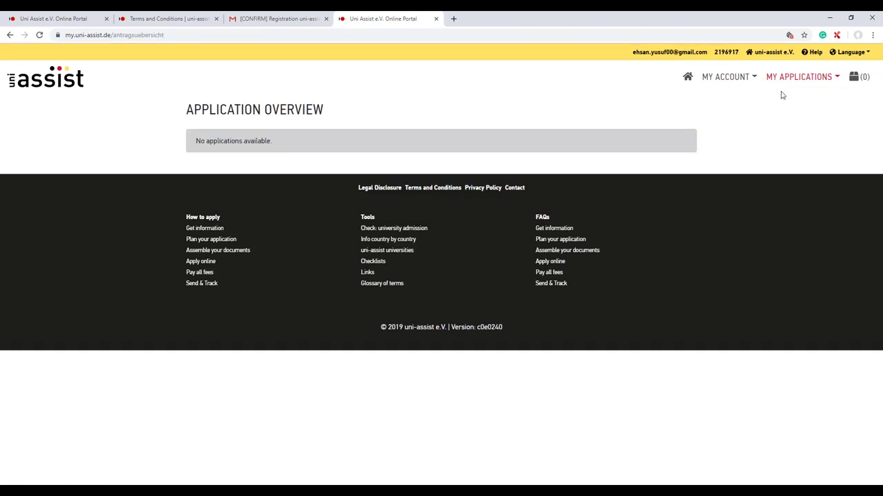
pyautogui.click(785, 79)
pyautogui.click(791, 115)
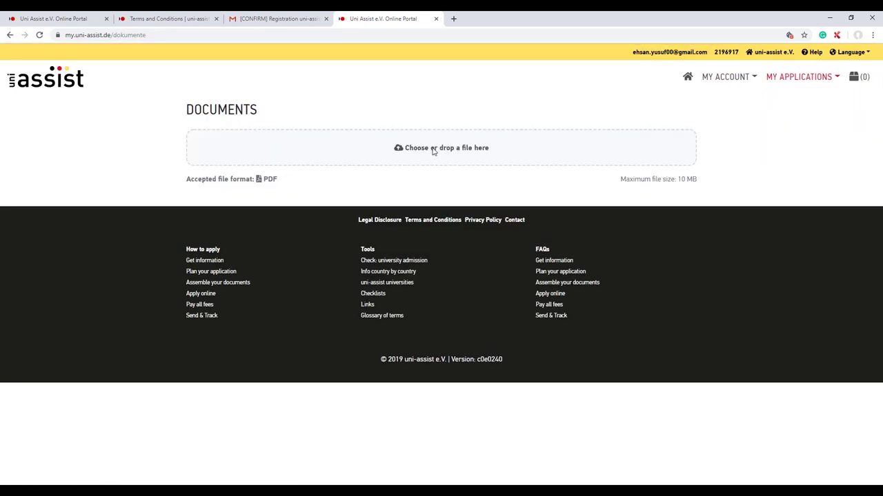
# - Open the file picker and cancel it without uploading, then check the account options
pyautogui.click(339, 158)
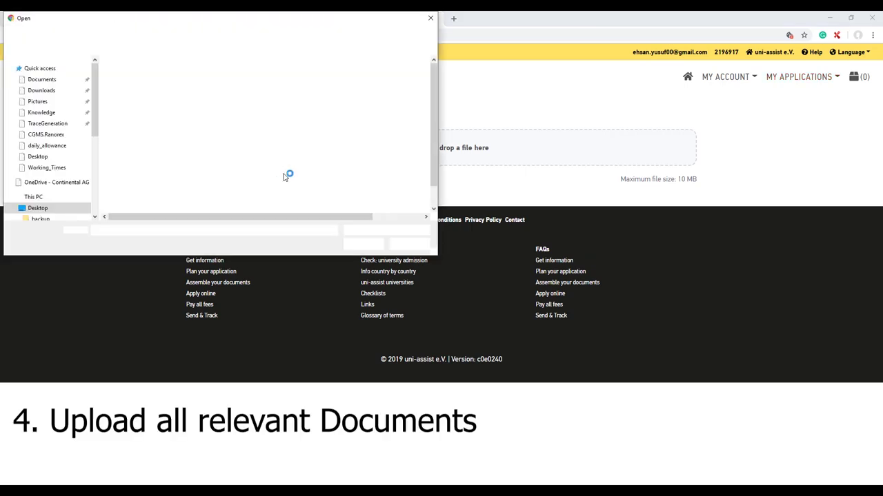
pyautogui.click(431, 19)
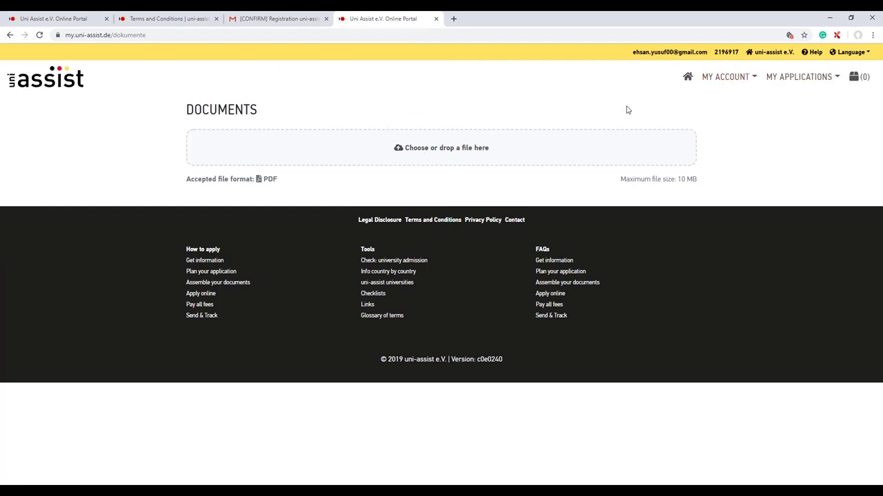
pyautogui.click(725, 84)
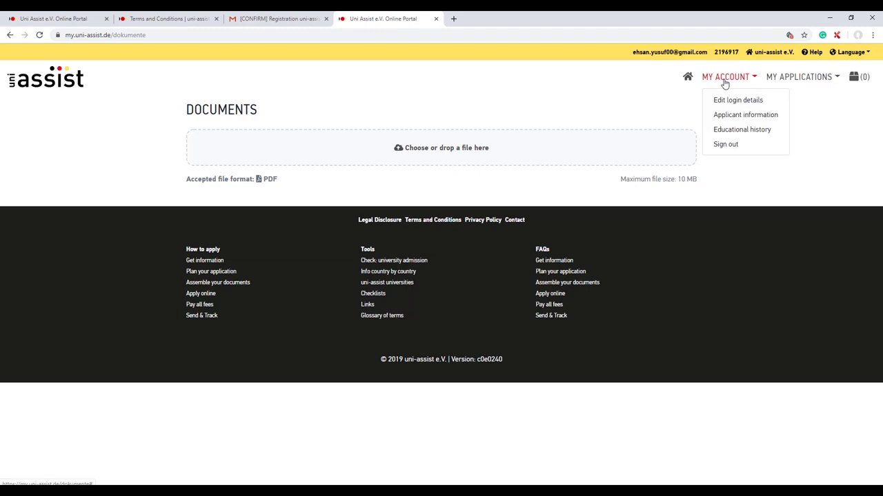
pyautogui.click(724, 83)
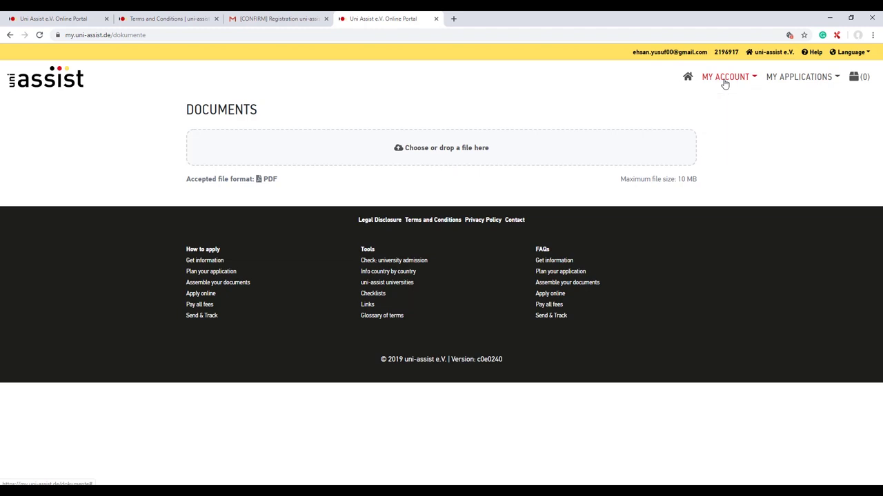
# - Return to the course catalogue home and switch the site language to English
pyautogui.click(74, 82)
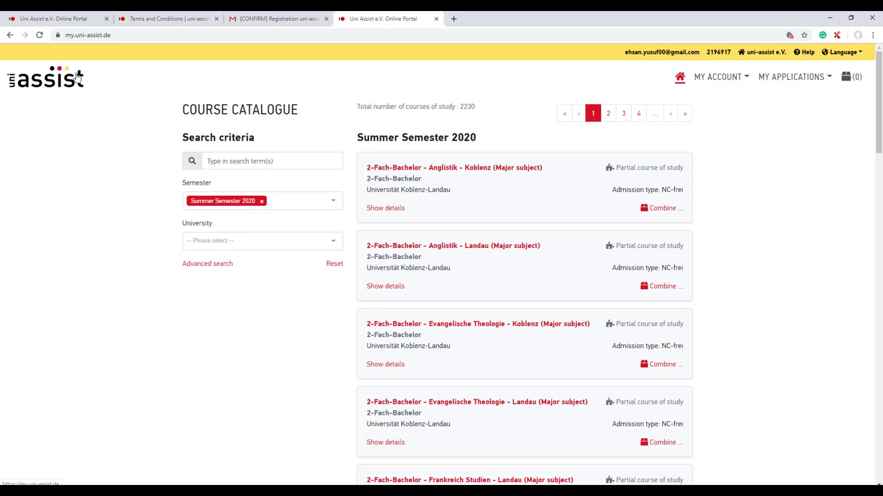
pyautogui.click(287, 159)
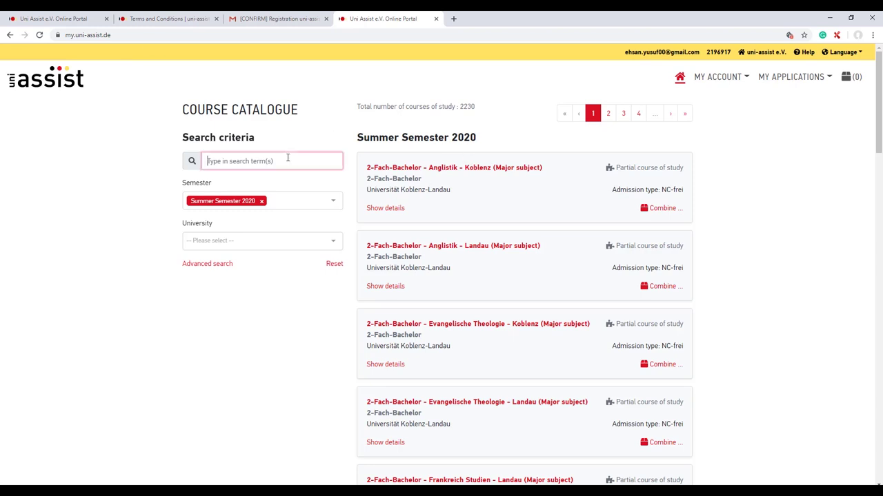
pyautogui.click(837, 54)
pyautogui.click(818, 90)
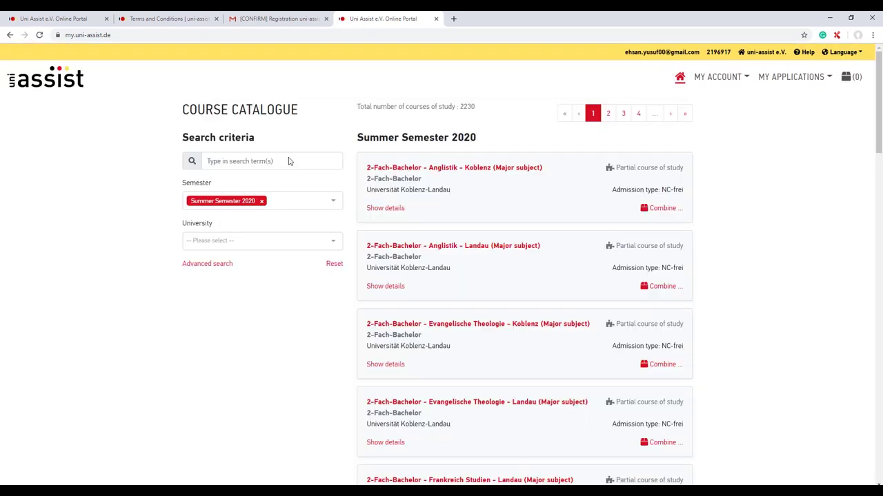
# - Search the catalogue for 'electronic' and open the University filter list
pyautogui.click(288, 160)
pyautogui.write('electr')
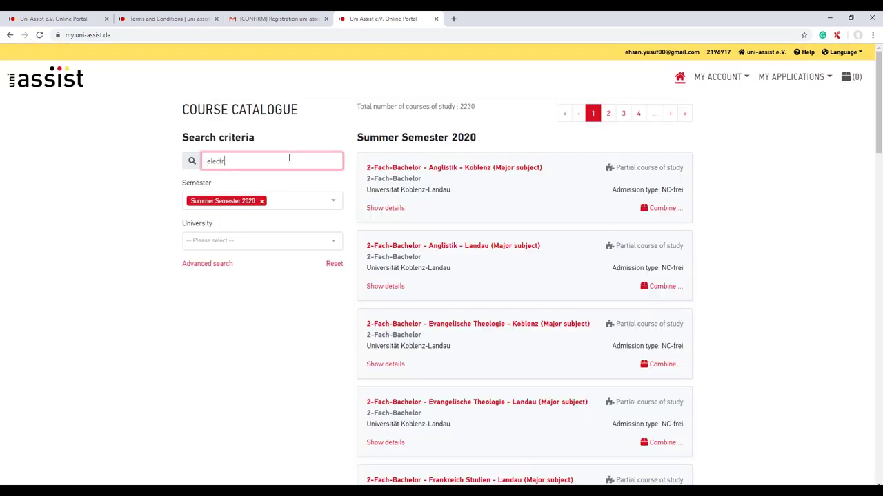
pyautogui.write('onic')
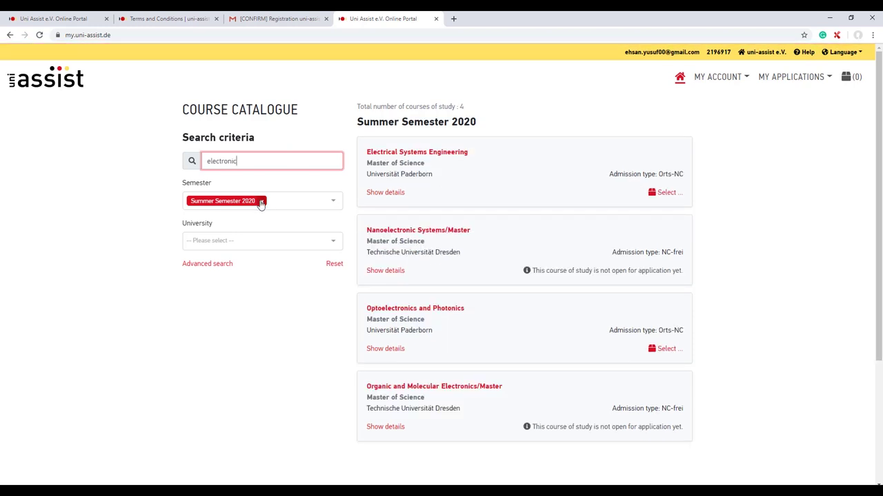
pyautogui.click(287, 240)
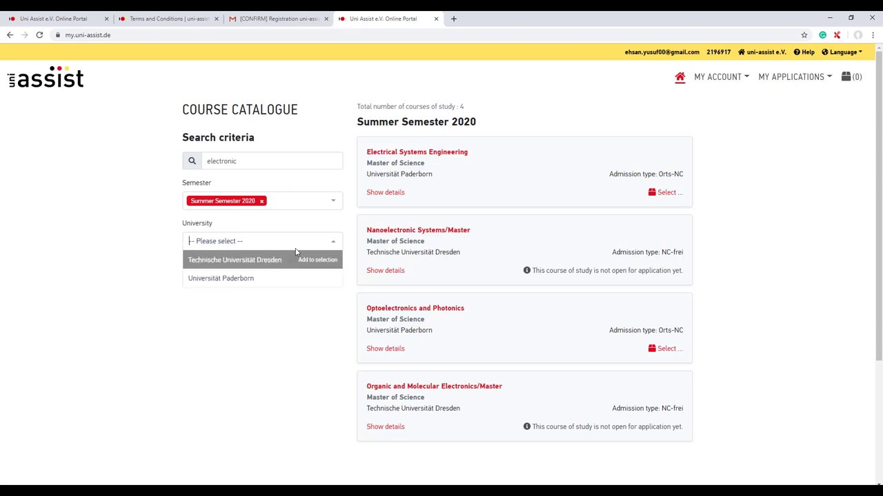
pyautogui.scroll(-3, 745, 251)
pyautogui.scroll(3, 739, 269)
# - Show Electrical Systems Engineering's details, noting Nordrhein-Westfalen and the Paderborn campus
pyautogui.click(376, 198)
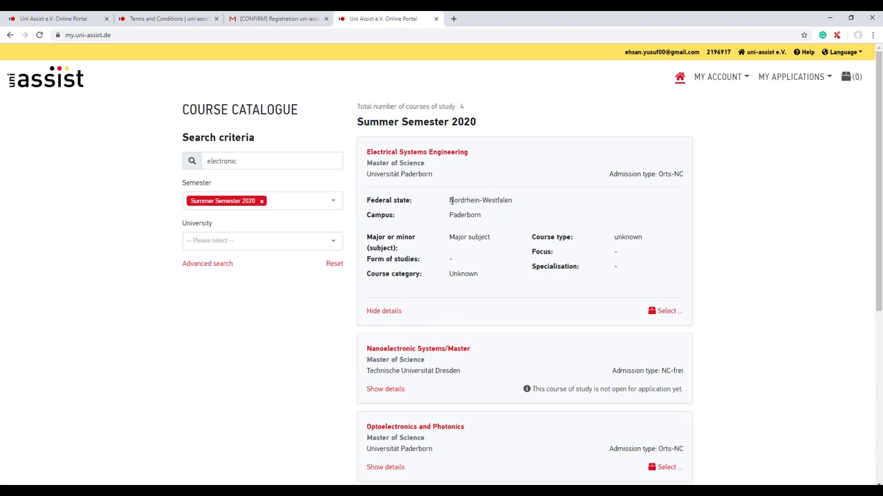
pyautogui.moveTo(451, 200); pyautogui.dragTo(509, 200)
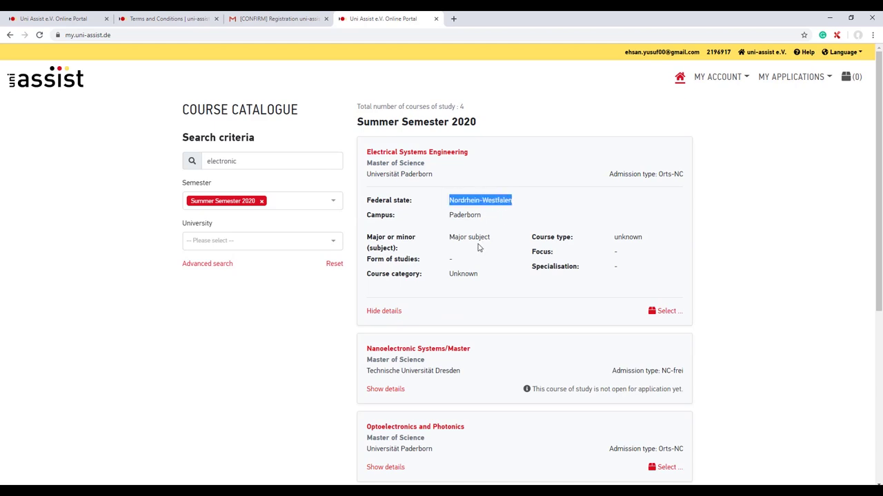
pyautogui.moveTo(449, 215); pyautogui.dragTo(482, 219)
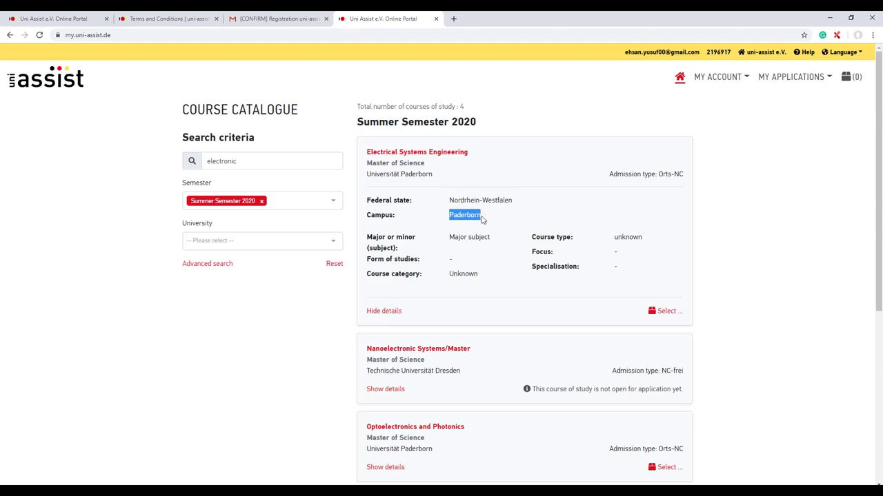
# - Select the course starting in the 1. Fachsemester and add it to the selection list
pyautogui.click(665, 311)
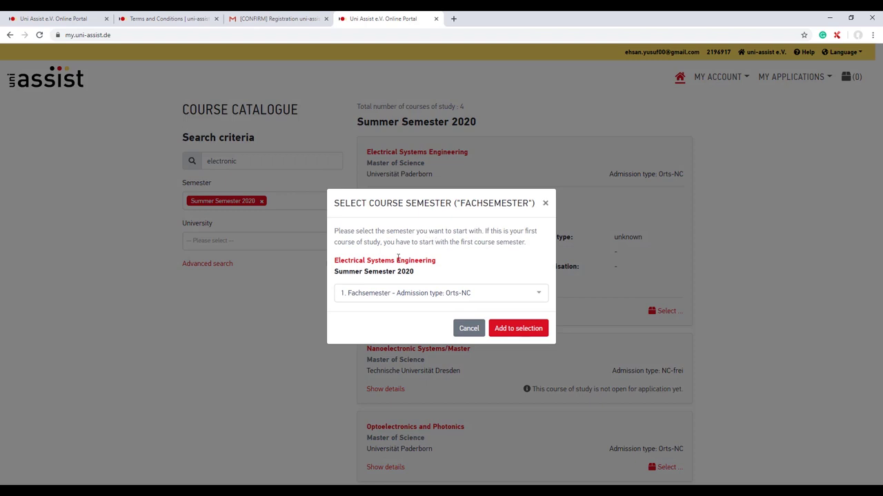
pyautogui.click(538, 296)
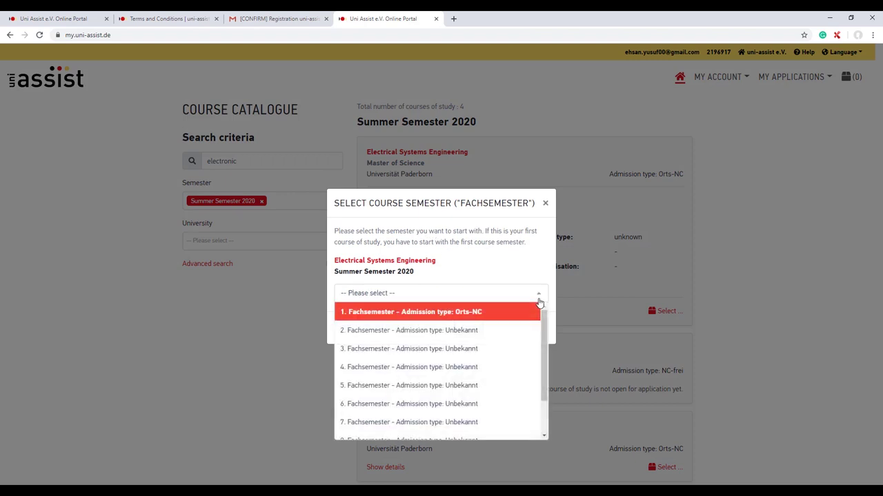
pyautogui.click(487, 312)
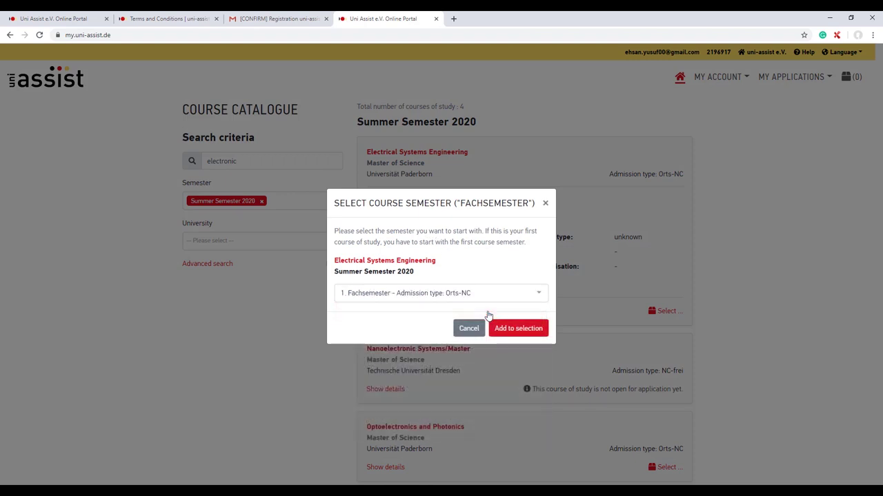
pyautogui.click(533, 332)
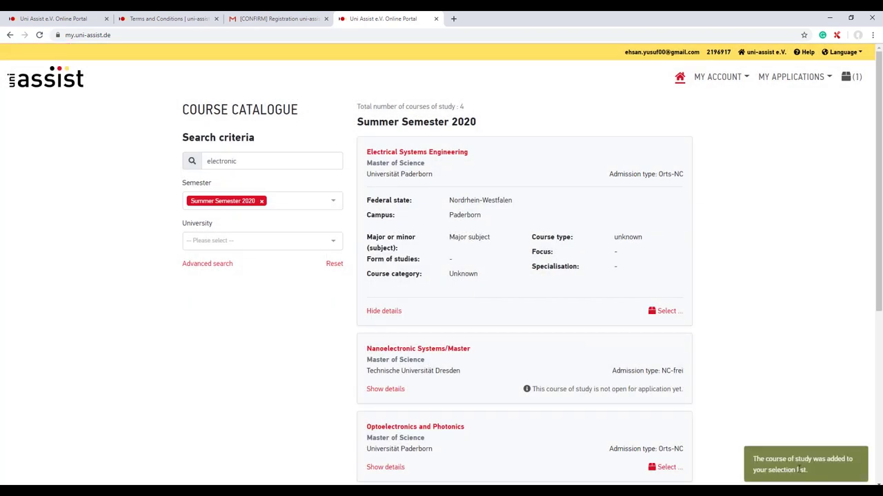
# - Open the selection list and proceed to checkout
pyautogui.click(859, 78)
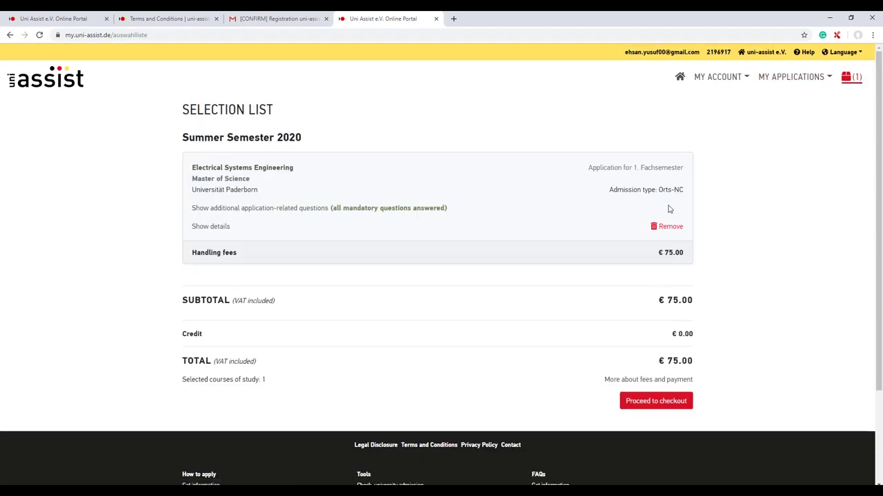
pyautogui.scroll(-1, 493, 299)
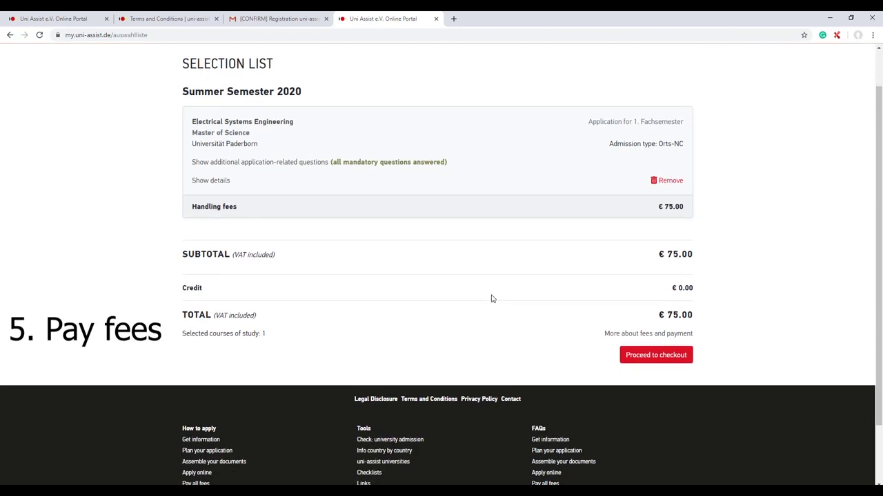
pyautogui.click(653, 357)
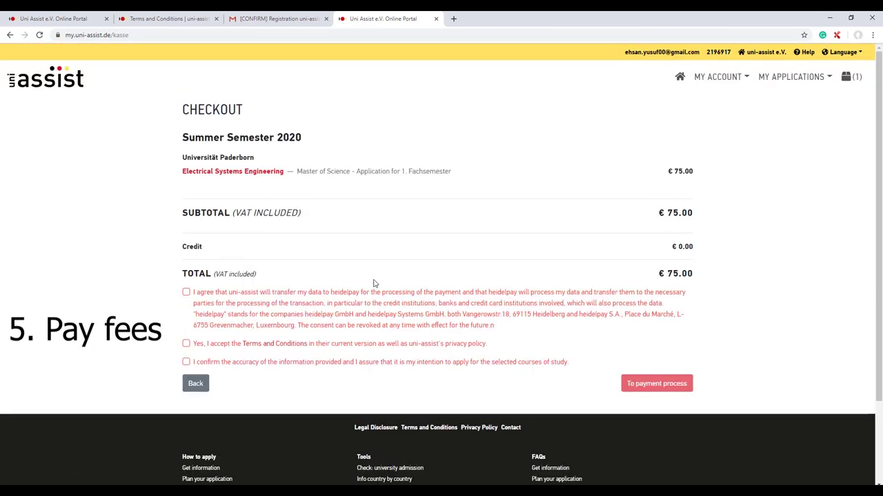
# - Accept payment data transfer, terms, and accuracy consents, reach the payment page, then go back
pyautogui.click(185, 293)
pyautogui.click(185, 344)
pyautogui.click(185, 362)
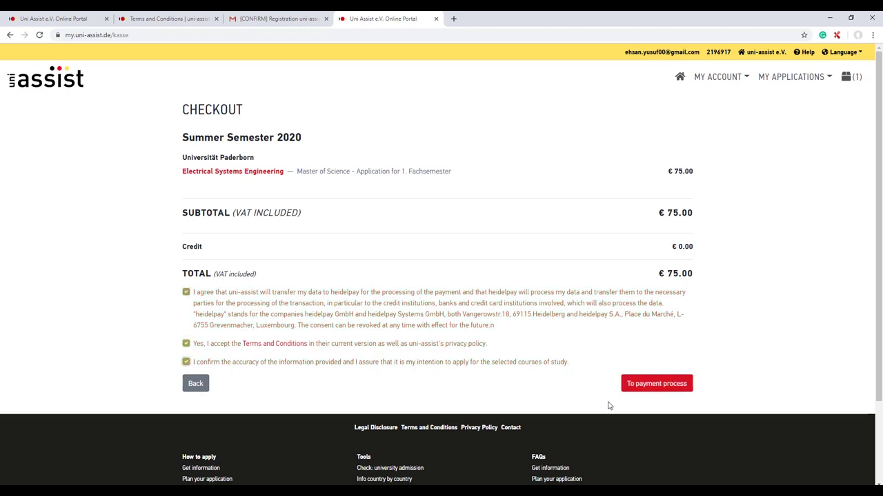
pyautogui.click(667, 390)
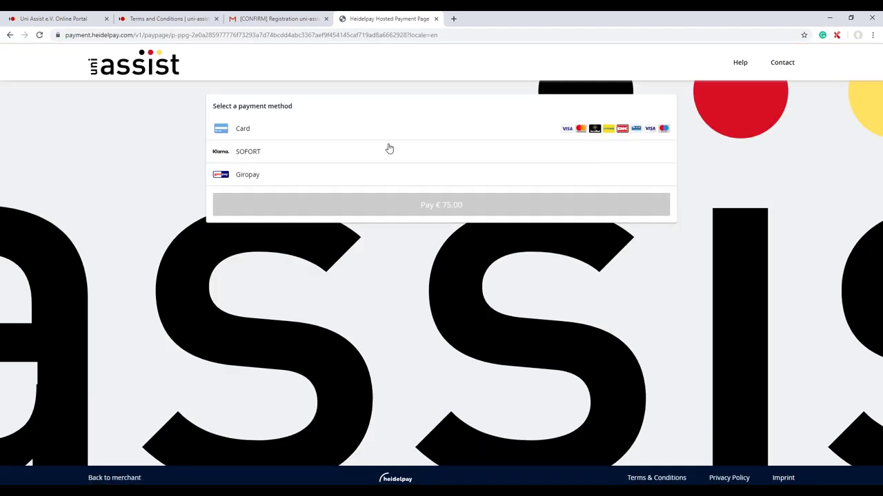
pyautogui.click(11, 36)
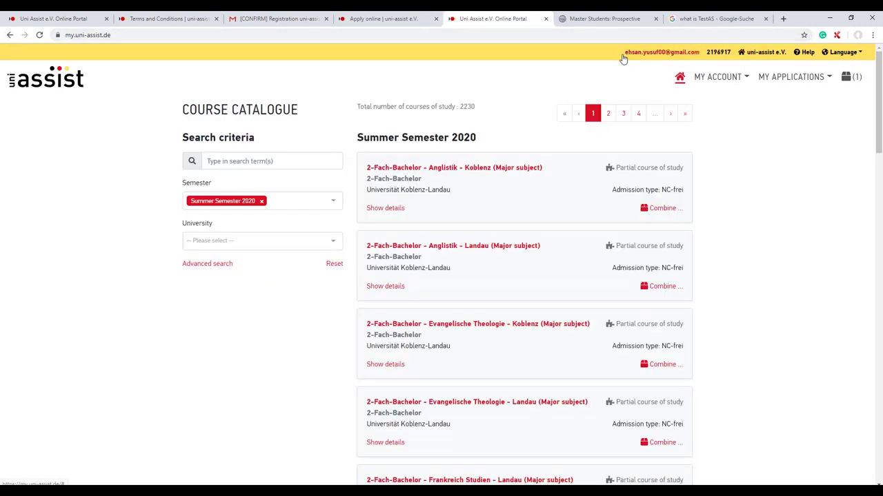
pyautogui.moveTo(616, 55); pyautogui.dragTo(717, 55)
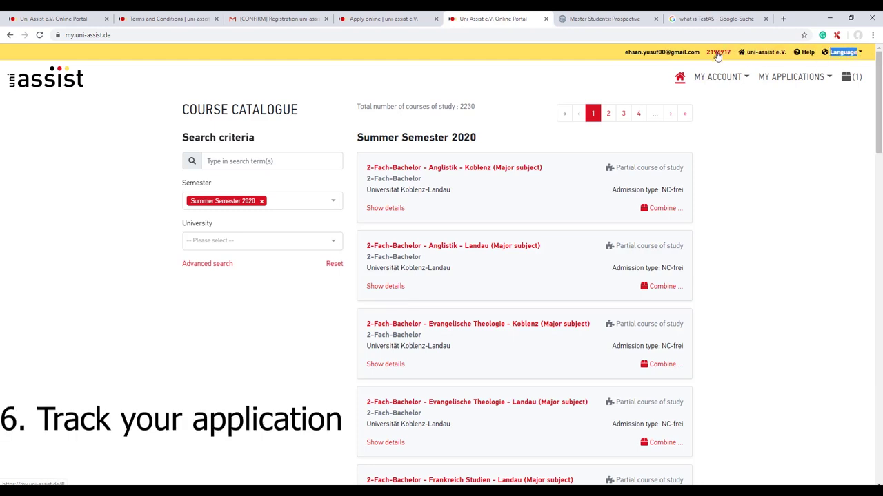